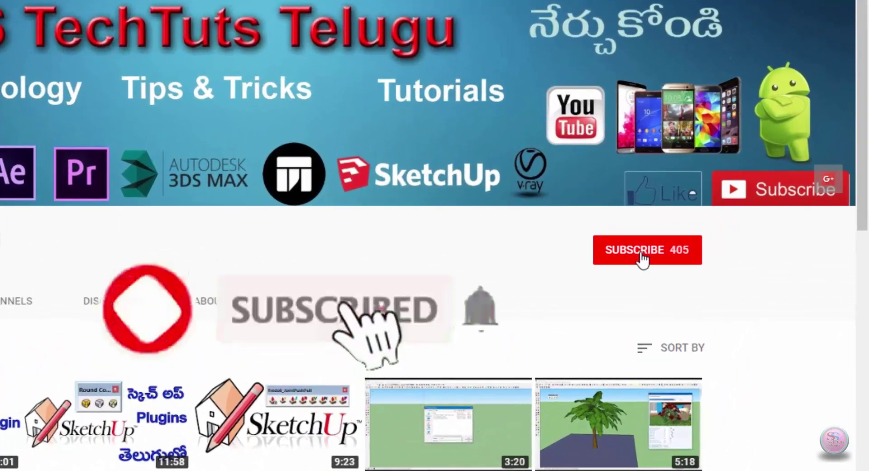
left_click(637, 257)
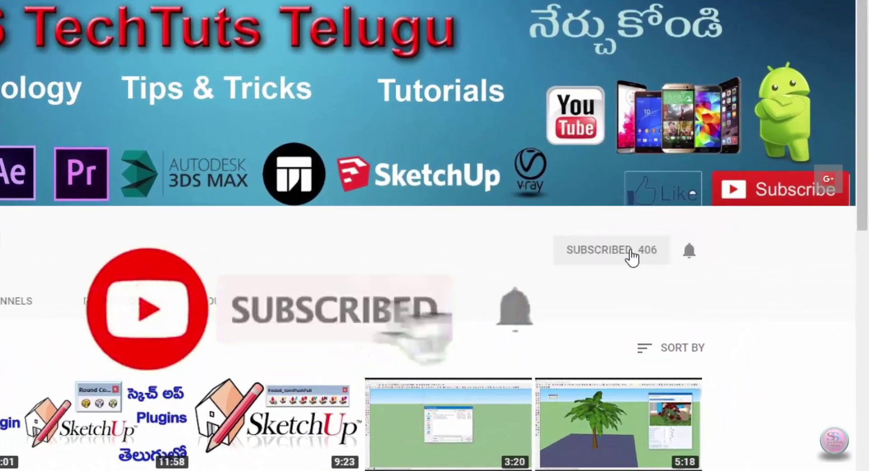
left_click(688, 251)
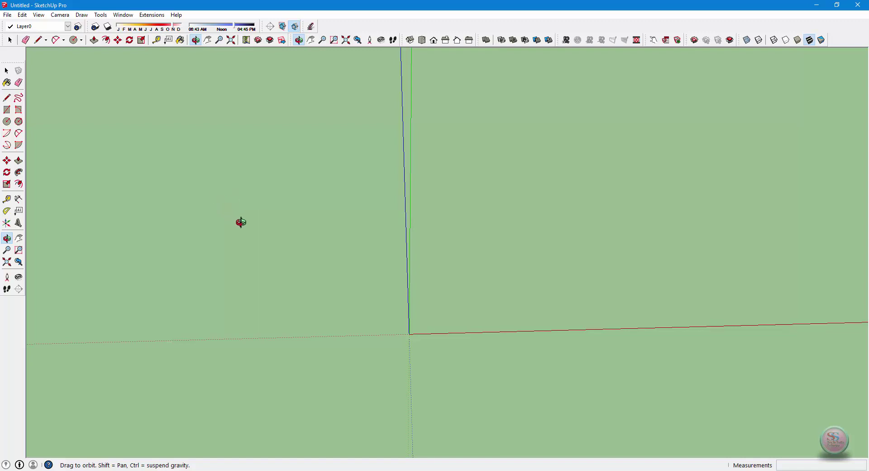
Step: Draw an upright two-point arc with both ends on the red axis and a bulge of about 1' 6 1/4" along the blue axis
key("h")
left_click_drag(252, 243, 146, 240)
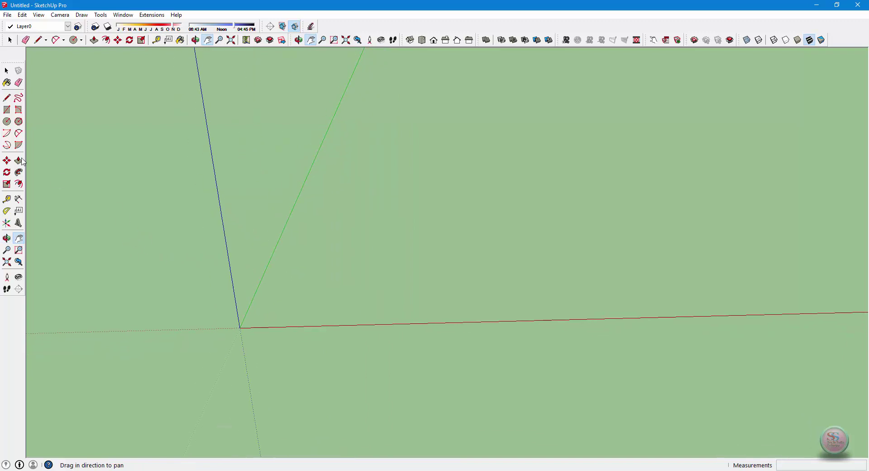
left_click(18, 133)
left_click(351, 323)
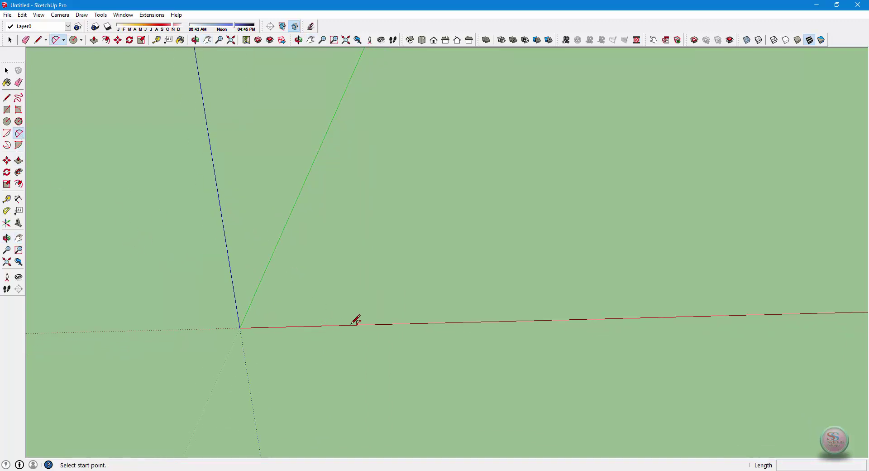
left_click(667, 317)
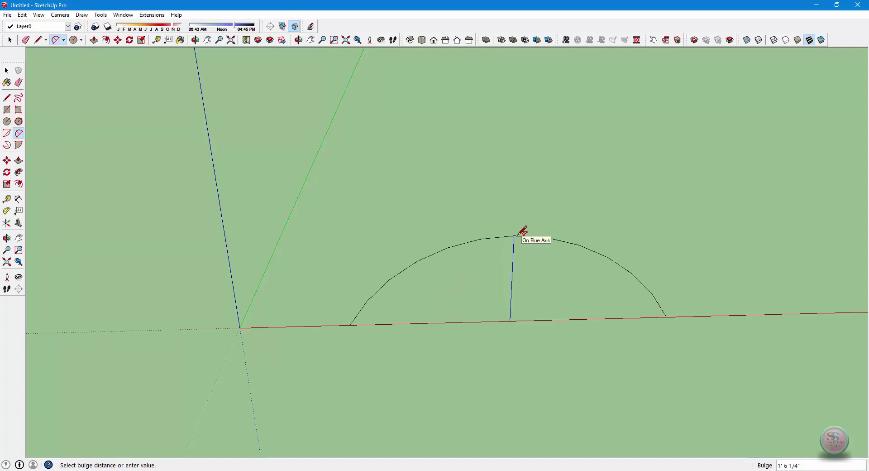
left_click(519, 234)
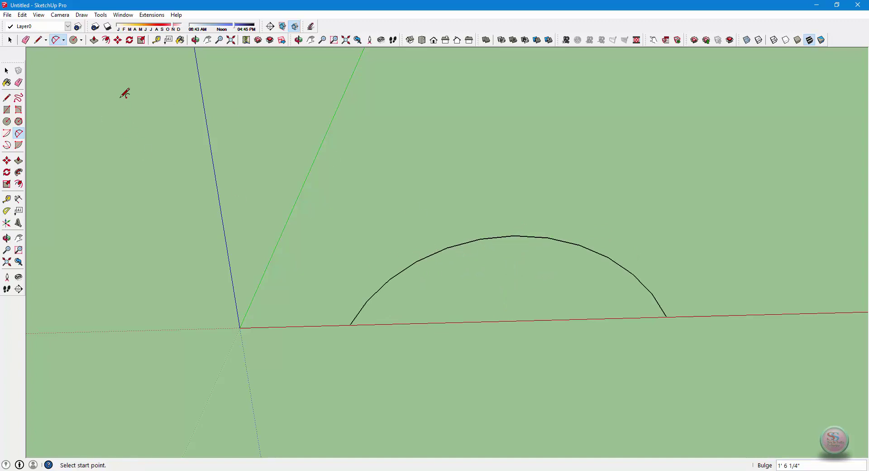
key("space")
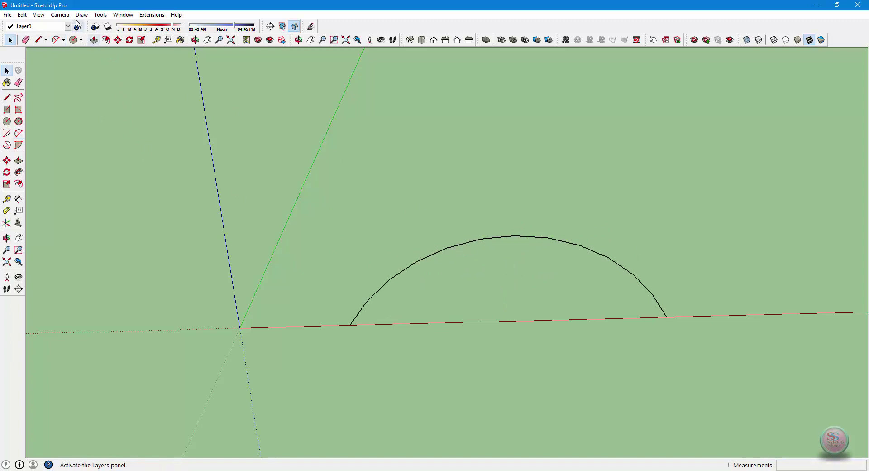
Step: Set the arc's number of segments to 25 in its entity information
left_click(123, 15)
left_click(131, 33)
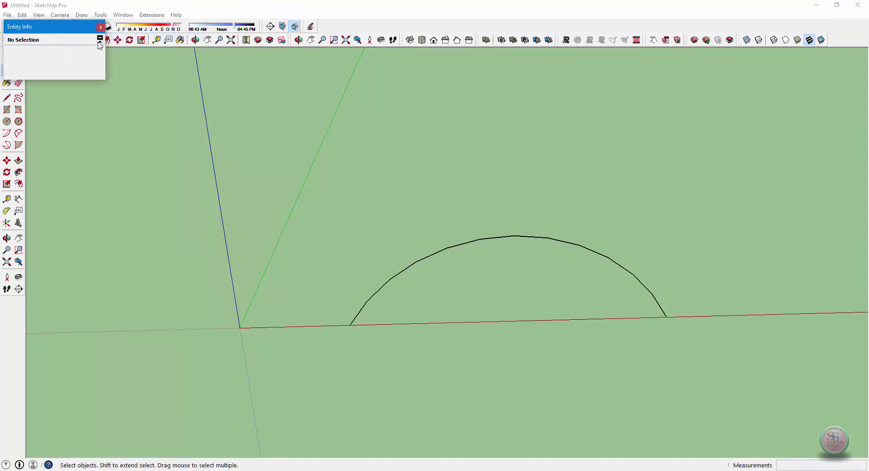
left_click(100, 27)
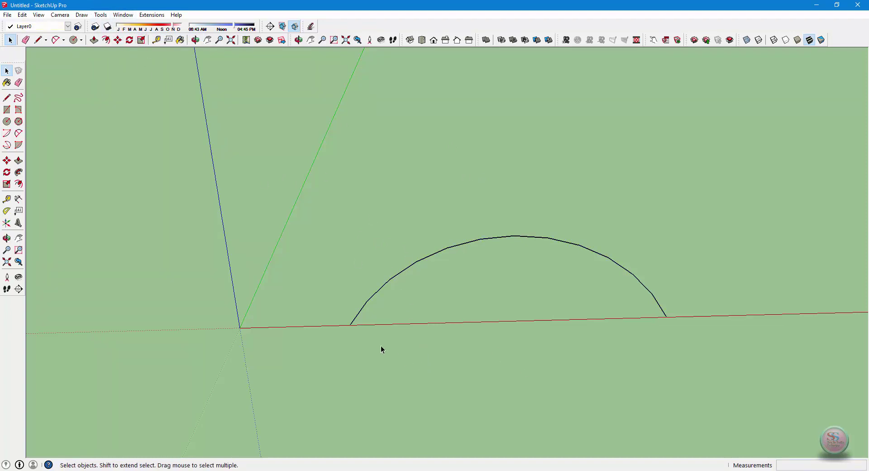
left_click(376, 295)
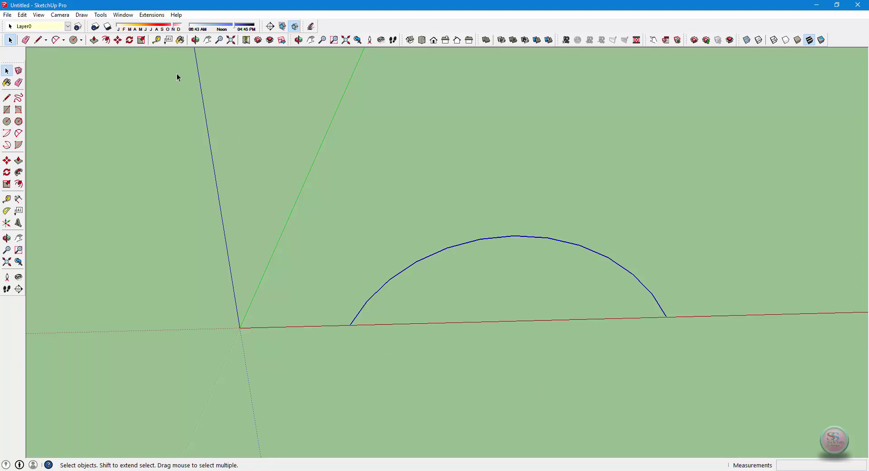
left_click(122, 15)
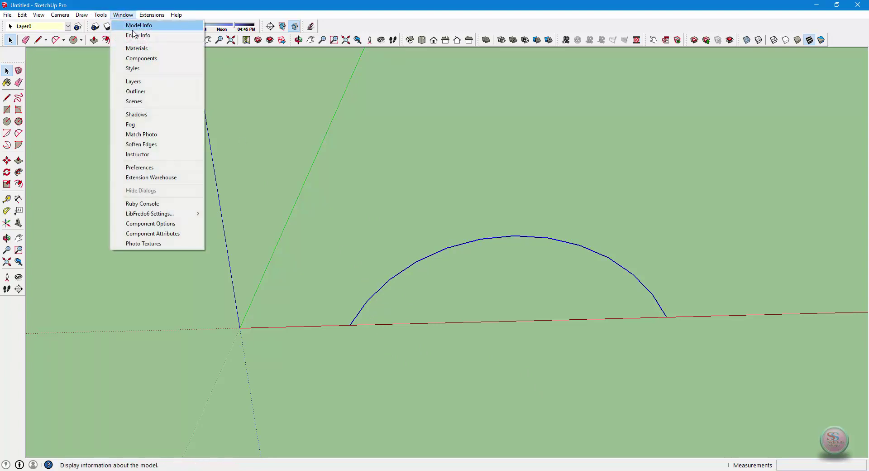
left_click(132, 33)
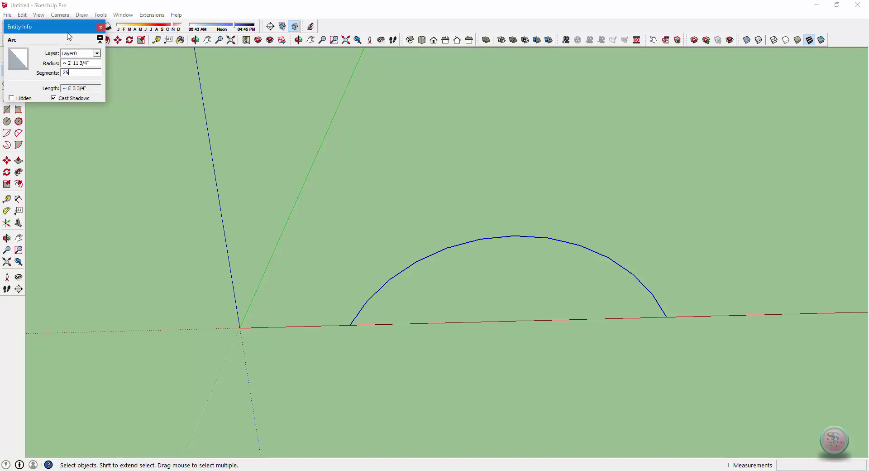
key("Return")
left_click(102, 28)
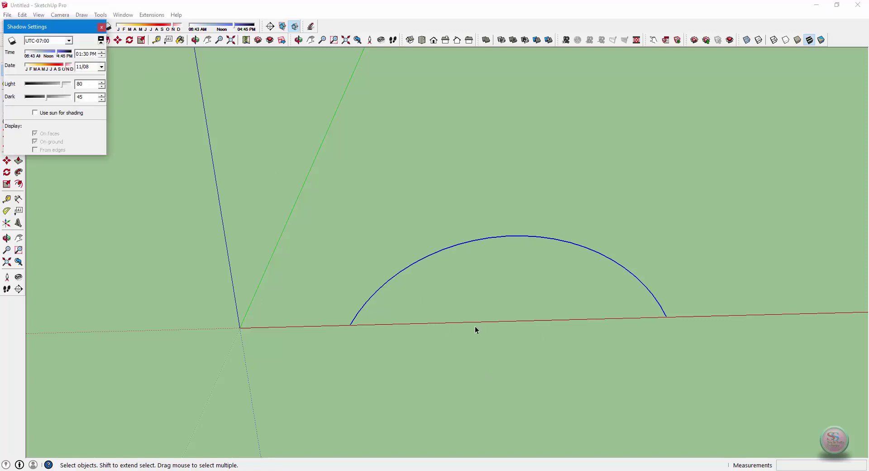
key("g")
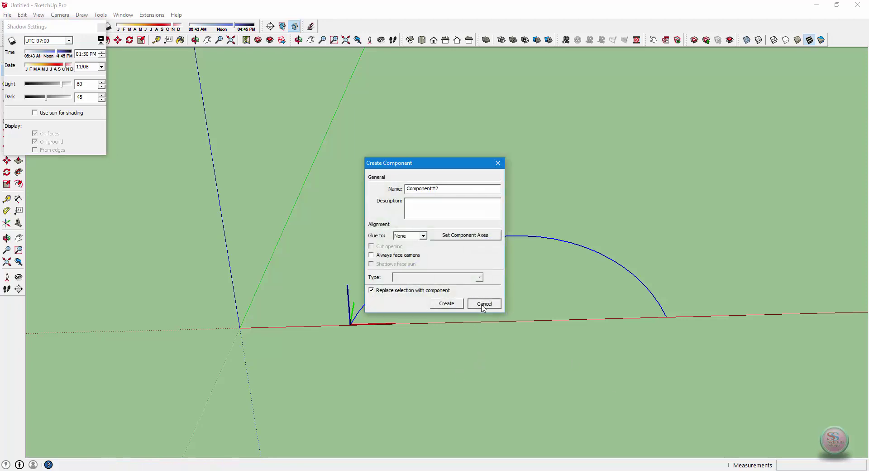
left_click(483, 303)
Step: Draw a ground rectangle of about 4 3/4" by 8" in front of the arc's near end and pull it up into a box
mouse_move(442, 392)
middle_mouse_down("shift")
mouse_move(594, 382)
mouse_move(458, 293)
mouse_move(343, 329)
mouse_move(349, 312)
middle_mouse_up("shift")
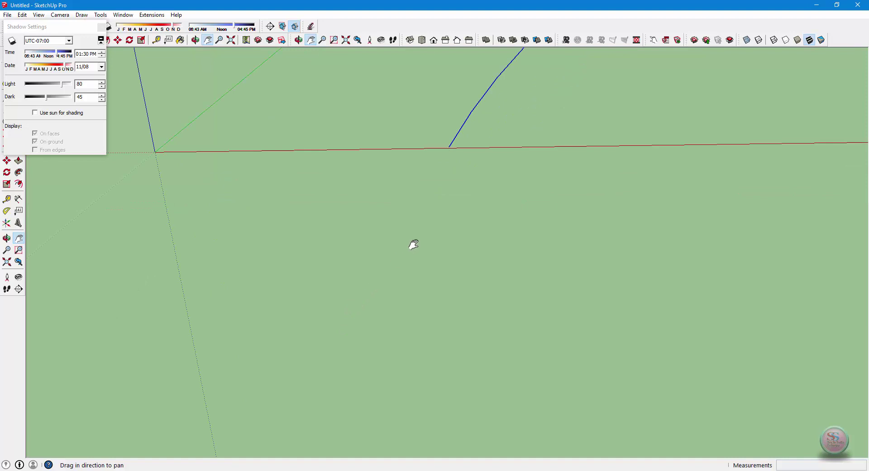
middle_click_drag(414, 245, 330, 391, "shift")
scroll(476, 297, "down", 3)
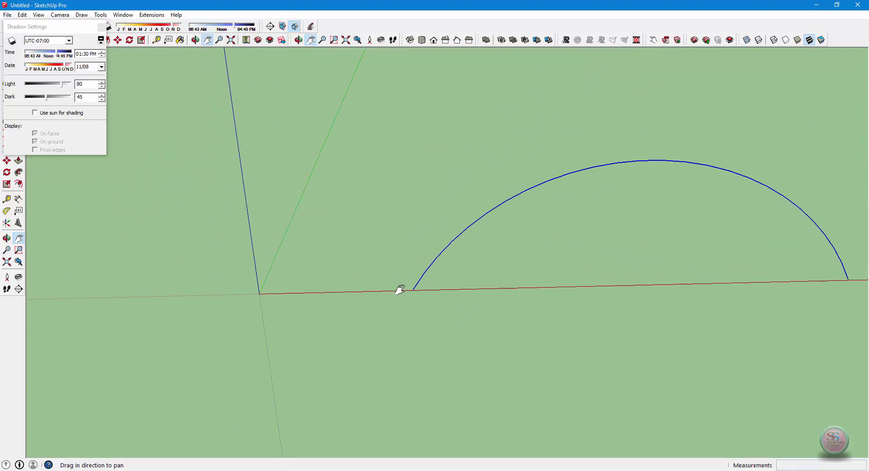
middle_click_drag(468, 319, 138, 224, "shift")
scroll(237, 326, "up", 3)
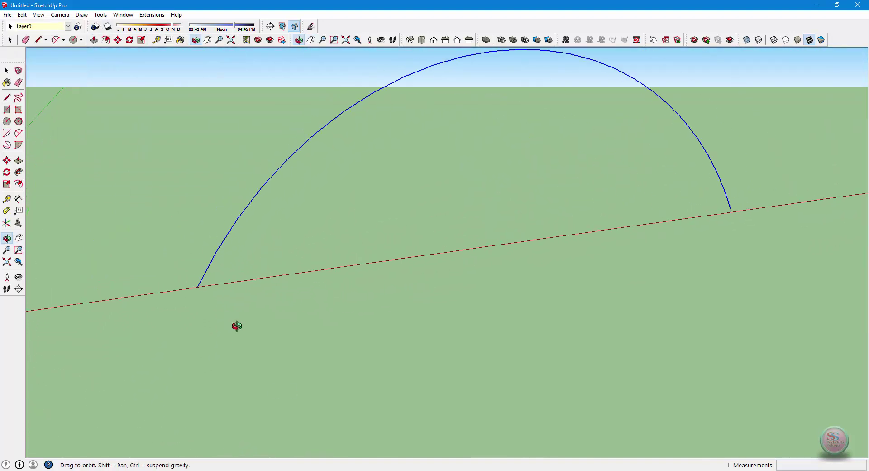
key("r")
left_click(202, 311)
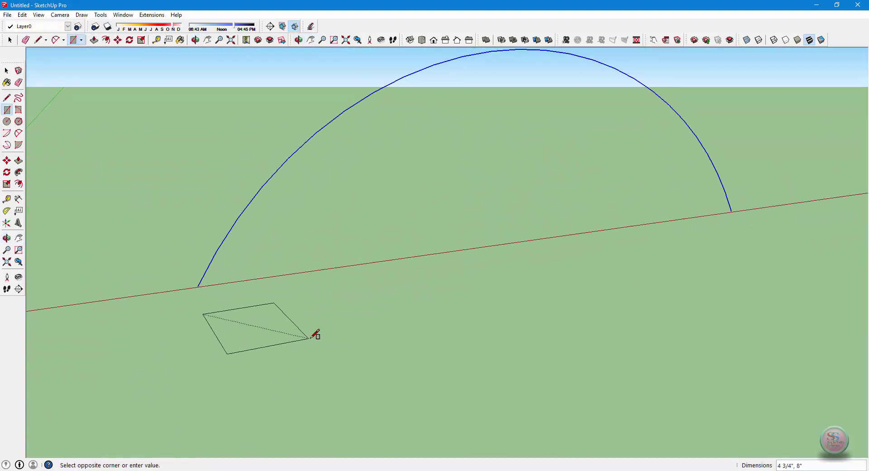
left_click(314, 333)
key("p")
left_click_drag(263, 323, 263, 264)
Step: Draw a circle of about 1 7/8" radius on the box's large front face
middle_click_drag(262, 263, 380, 363)
key("c")
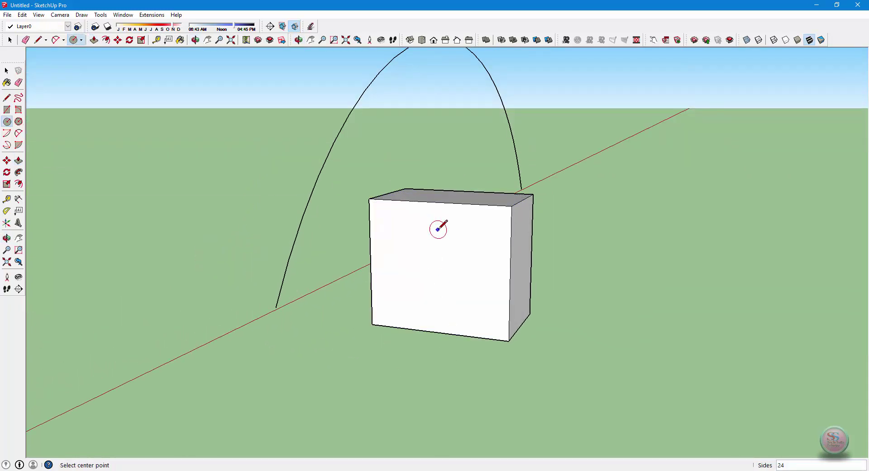
left_click(434, 232)
left_click(433, 251)
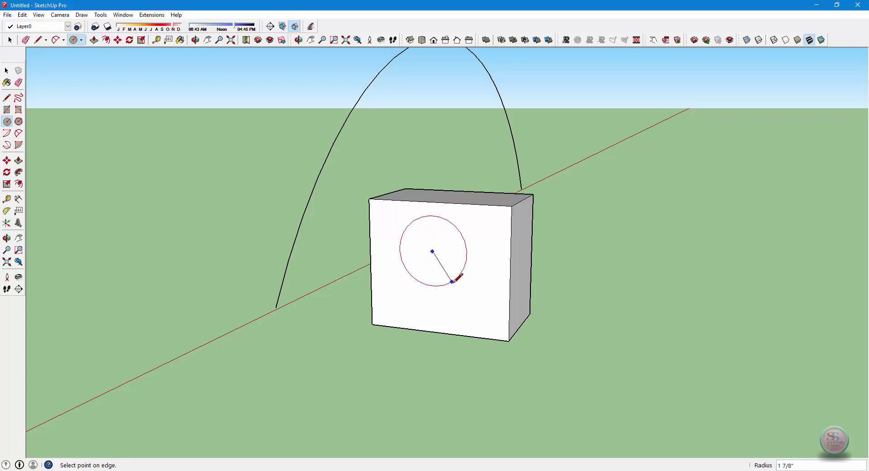
left_click(456, 278)
Step: Try to isolate the circular face by pushing the surrounding box face back and deleting the leftover cylinder geometry, and undo the attempt
scroll(437, 253, "up", 3)
key("p")
scroll(562, 272, "up", 3)
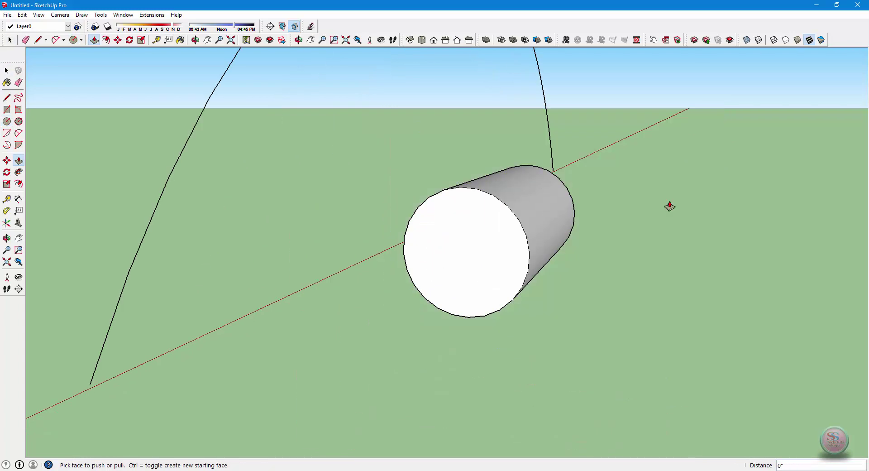
key("space")
left_click(549, 232)
key("Delete")
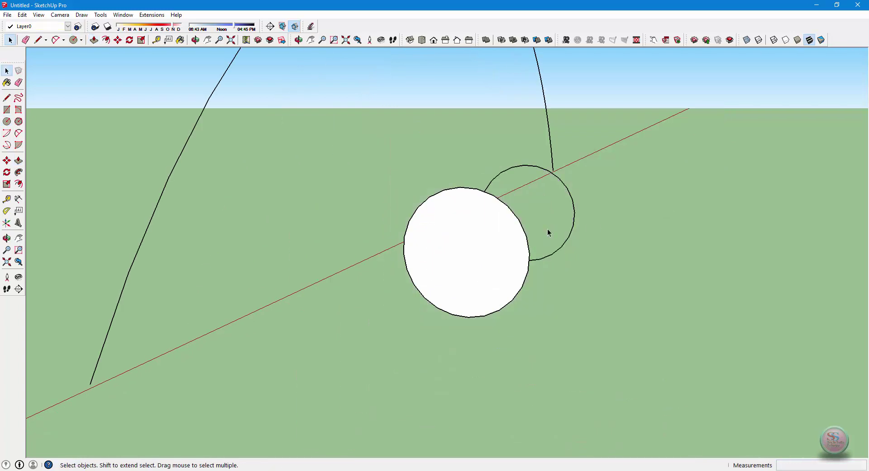
left_click(573, 230)
key("Delete")
key("ctrl+z")
key("ctrl+z")
key("ctrl+z")
Step: Draw a vertical line down from the circle's lowest point and isolate the disc by pushing the surrounding face away and deleting the leftover geometry
key("l")
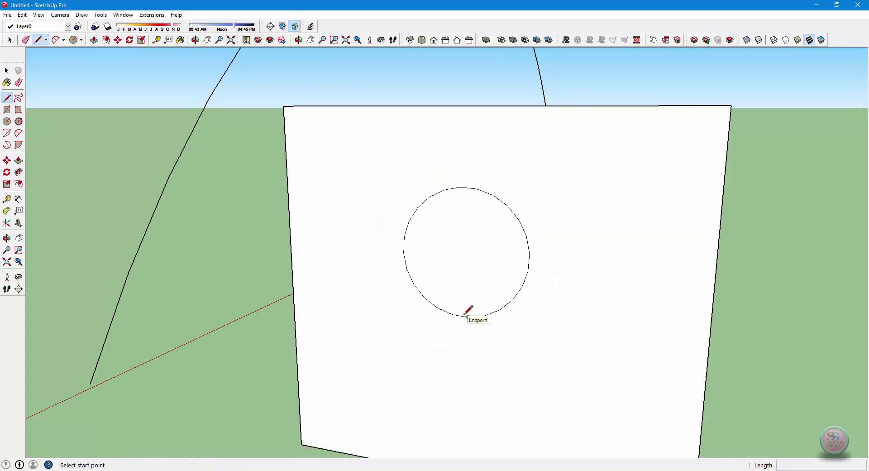
left_click_drag(460, 316, 460, 392)
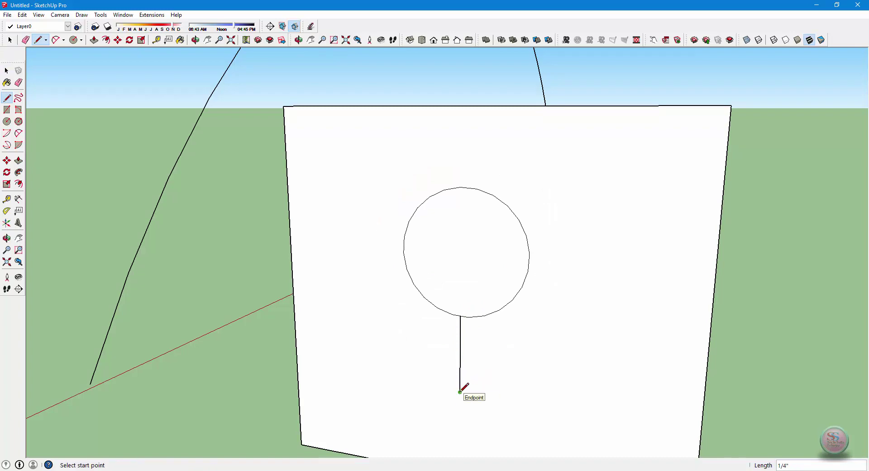
key("p")
left_click_drag(531, 404, 628, 295)
key("space")
left_click(543, 243)
key("Delete")
left_click(575, 217)
key("Delete")
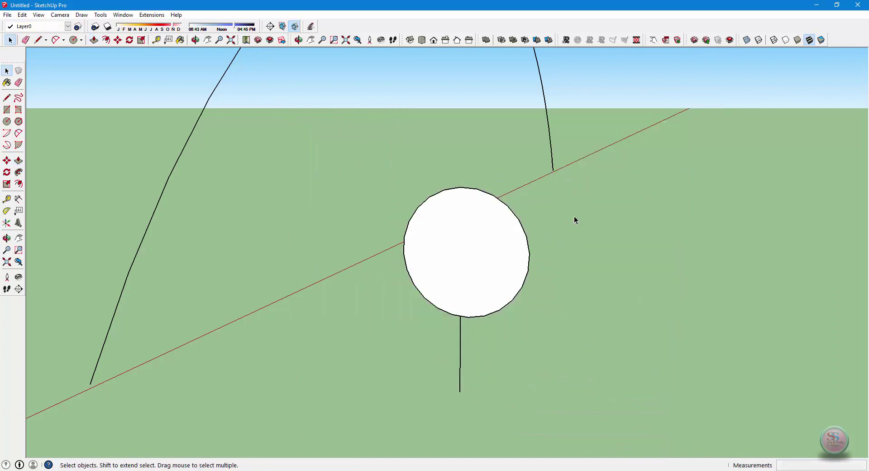
Step: Draw a horizontal circle centred on the lower end of the vertical line beneath the disc
mouse_move(556, 319)
middle_mouse_down()
mouse_move(509, 322)
mouse_move(524, 264)
mouse_move(477, 386)
mouse_move(510, 451)
mouse_move(501, 425)
middle_mouse_up()
key("c")
left_click(480, 391)
left_click(515, 410)
key("space")
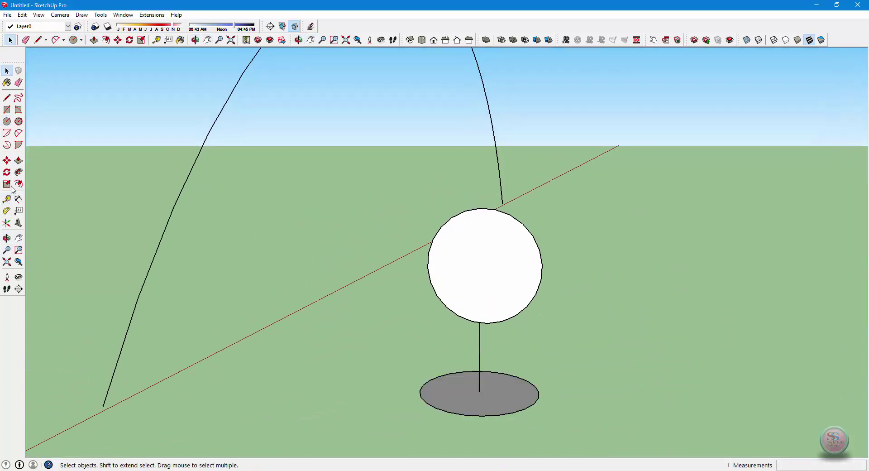
Step: Sweep the disc around the horizontal circle with Follow Me to form a sphere, and delete the path circle and the vertical line
left_click(18, 172)
left_click(512, 266)
key("space")
left_click(516, 412)
key("Delete")
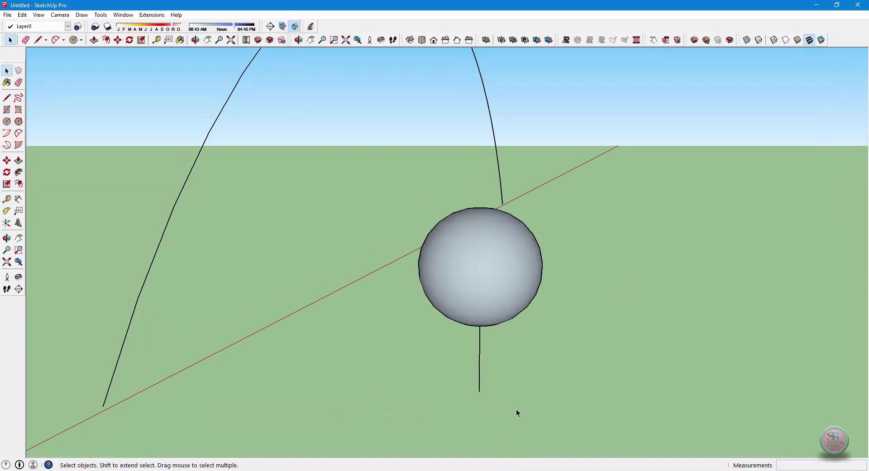
left_click(480, 369)
key("Delete")
Step: Select the whole sphere and make it a component with the default name and settings, replacing the selection
middle_click_drag(480, 389, 336, 256, "shift")
left_click(417, 320)
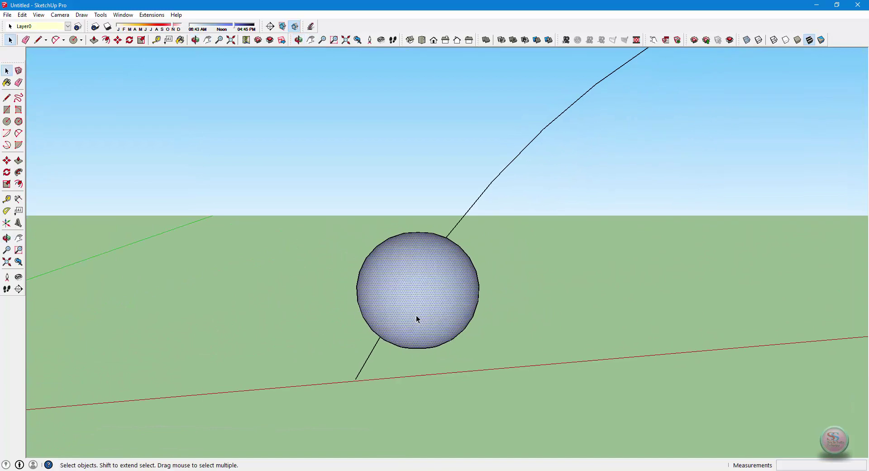
left_click(417, 319)
right_click(417, 320)
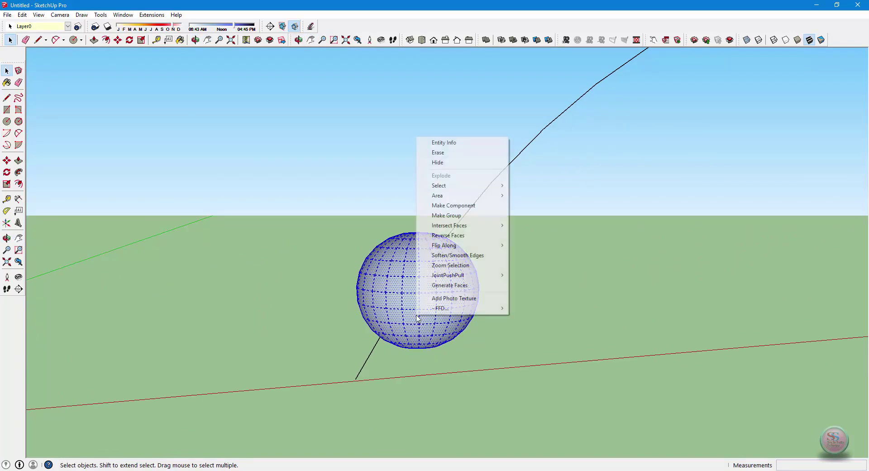
left_click(455, 205)
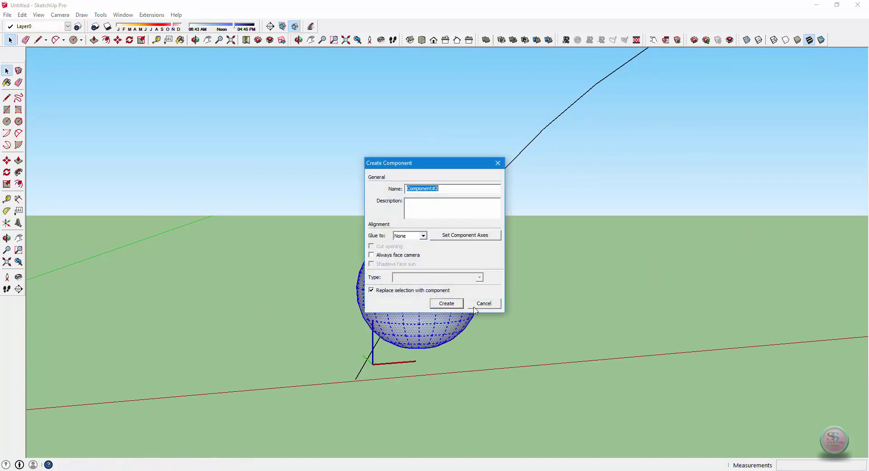
left_click(444, 303)
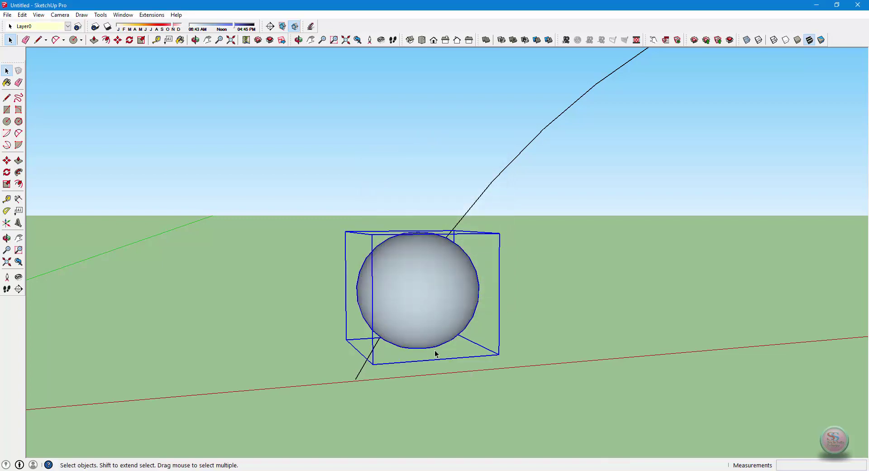
Step: Copy the sphere component about 2 5/8" sideways so the copy sits right beside the original
middle_click_drag(436, 354, 462, 368)
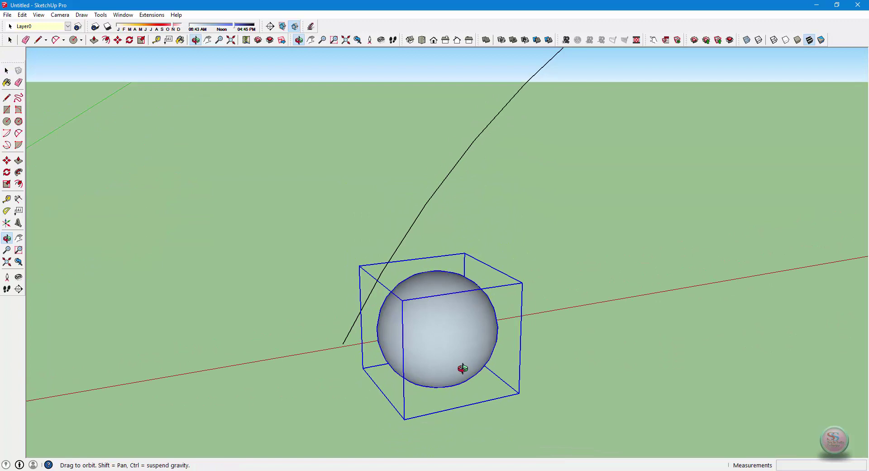
key("m")
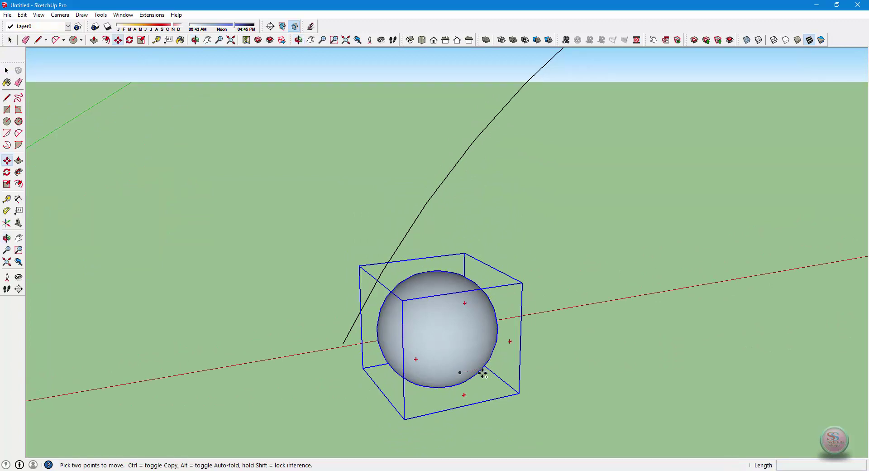
left_click(472, 370)
key("ctrl")
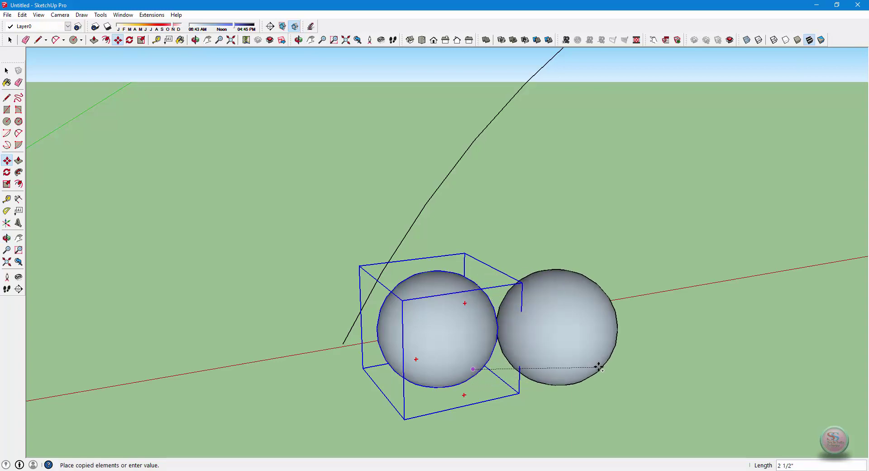
left_click(603, 367)
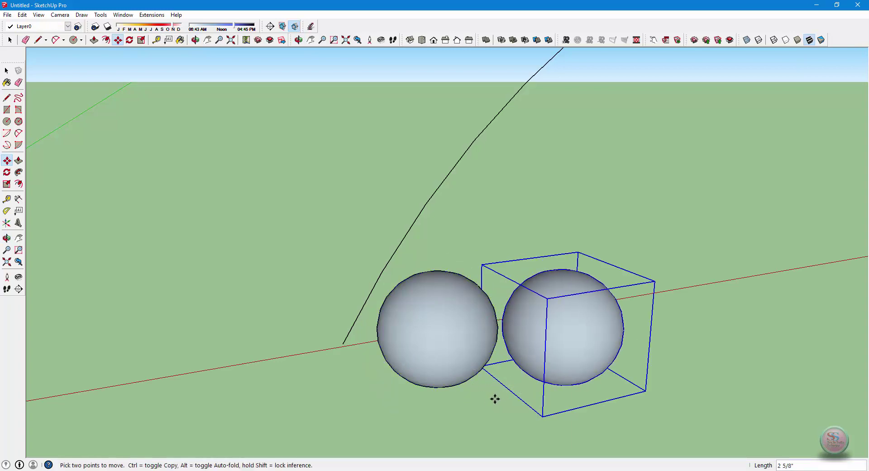
Step: Delete the sphere copy and copy the remaining sphere component about 2 11/16" along the red axis, right beside it
middle_click_drag(480, 402, 314, 362)
key("Delete")
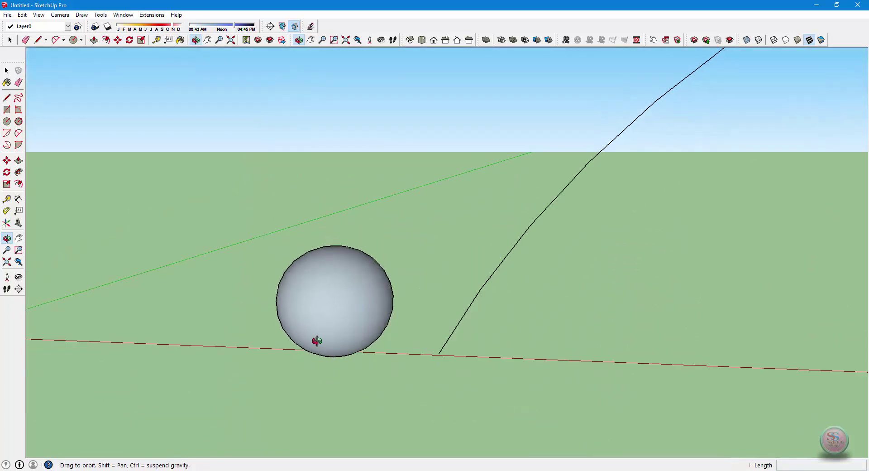
key("space")
left_click(355, 314)
key("m")
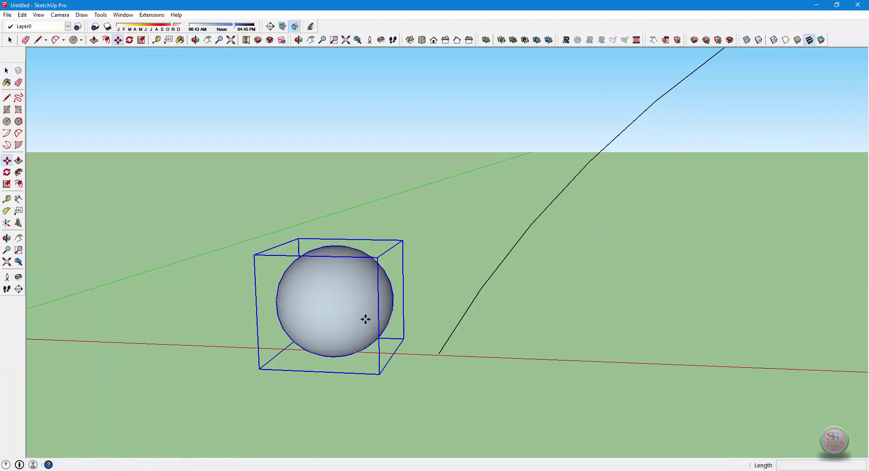
key("ctrl")
left_click(364, 322)
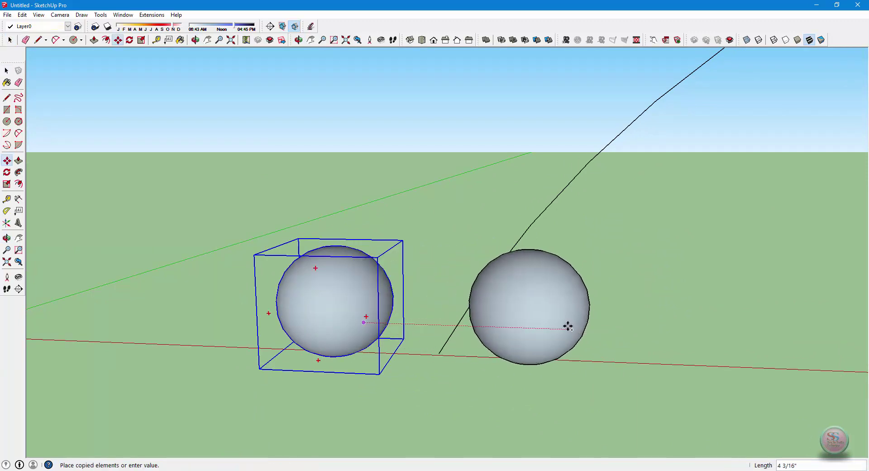
left_click(495, 323)
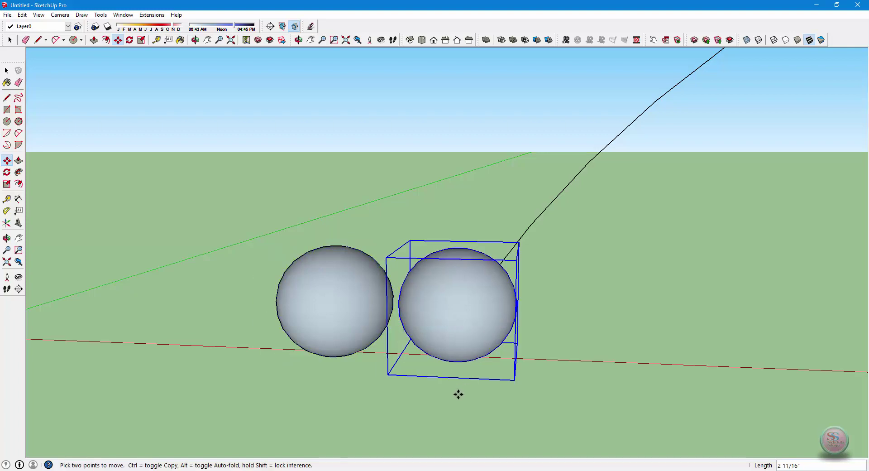
Step: Copy both spheres together about 2 5/8" perpendicular to their row to form a two-by-two block, and clear the selection
key("o")
left_click_drag(388, 362, 613, 251)
key("space")
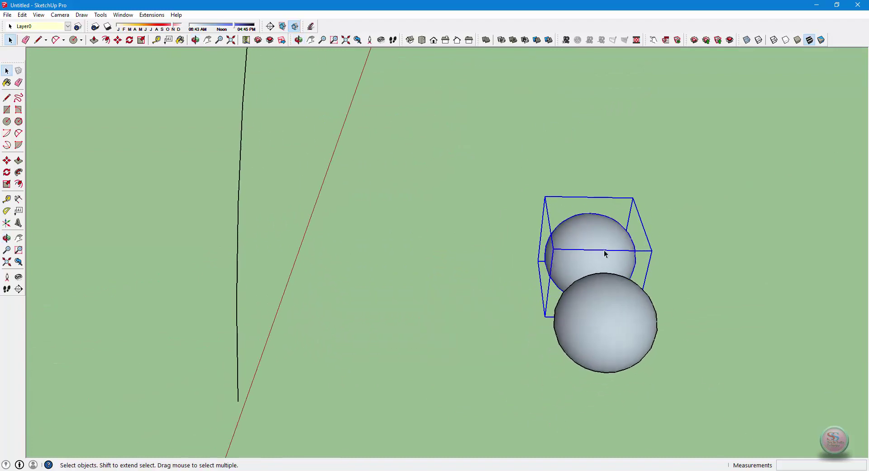
left_click(606, 313, "ctrl")
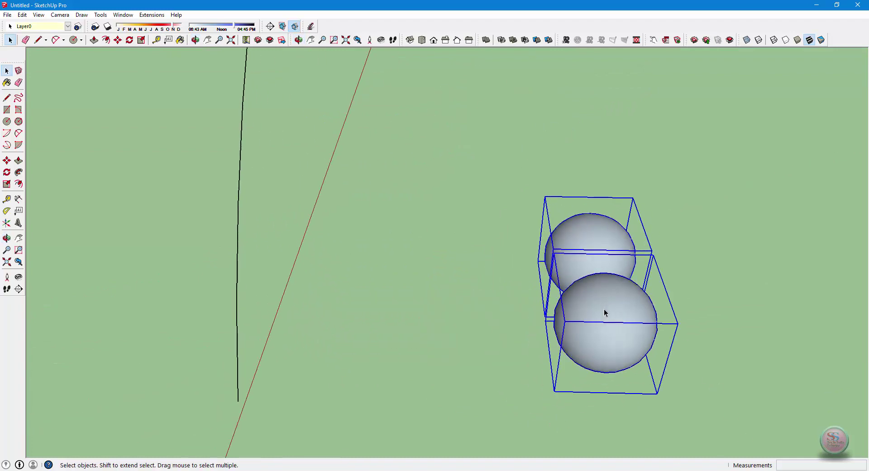
key("m")
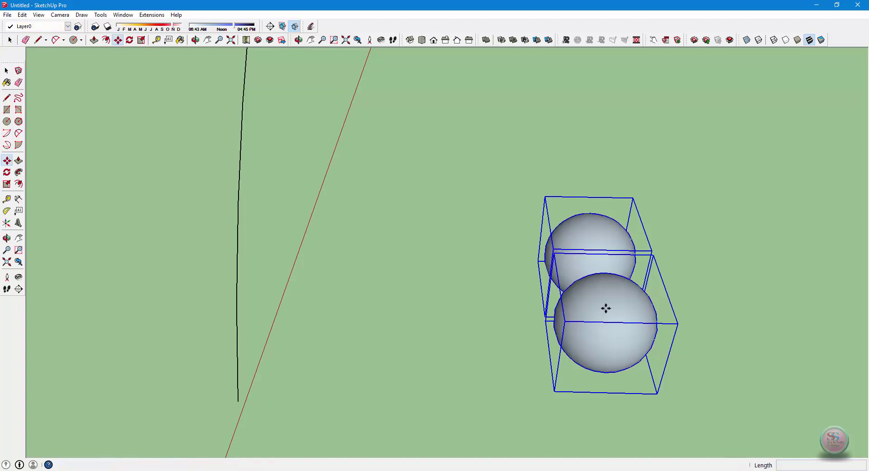
left_click(620, 344)
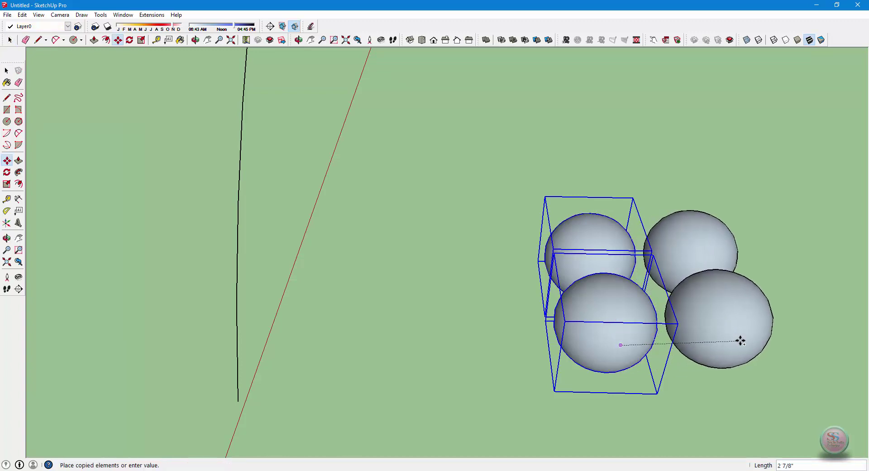
left_click(733, 345)
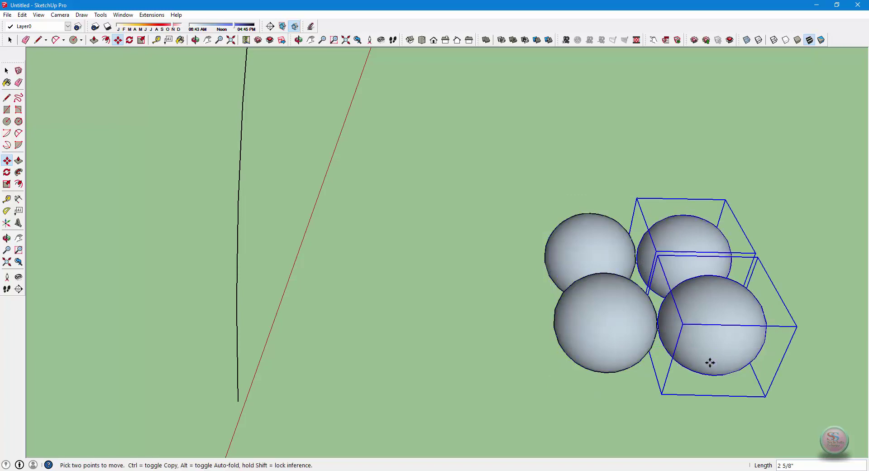
middle_click_drag(646, 380, 354, 265)
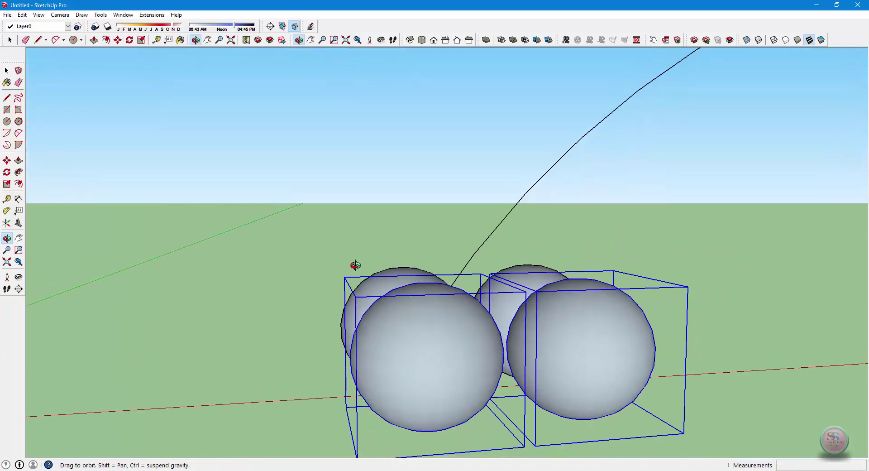
key("space")
key("alt")
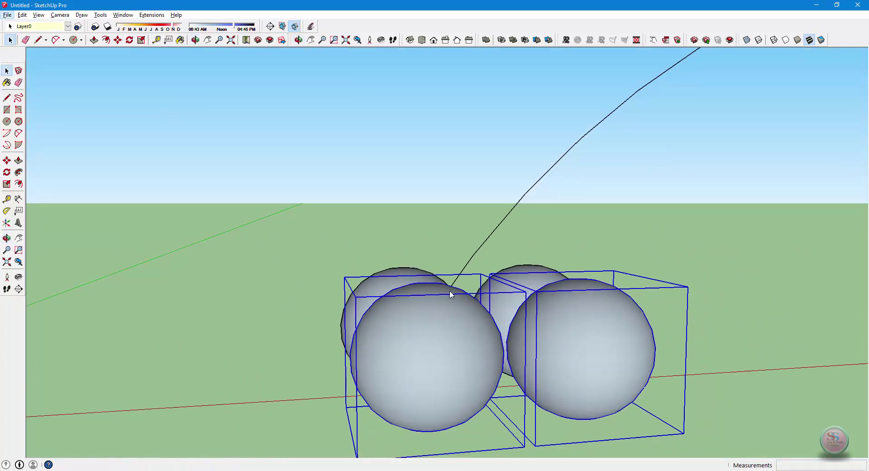
left_click(728, 386)
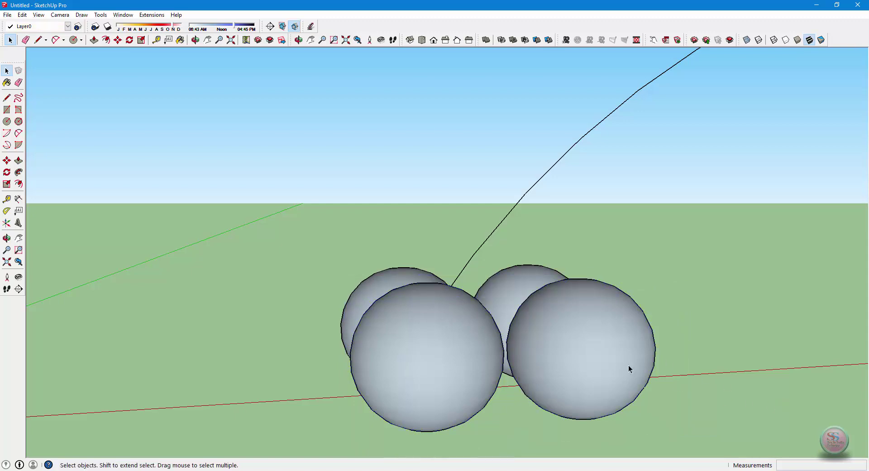
Step: Select all four spheres and make them one component with the default name and settings
scroll(565, 354, "down", 5)
key("o")
left_click_drag(511, 365, 625, 405)
key("space")
left_click_drag(505, 350, 671, 413)
right_click(616, 355)
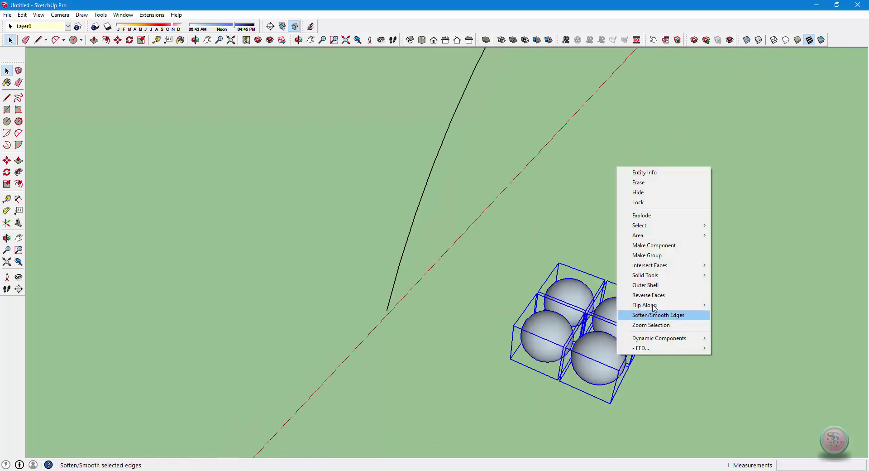
left_click(668, 246)
left_click(446, 303)
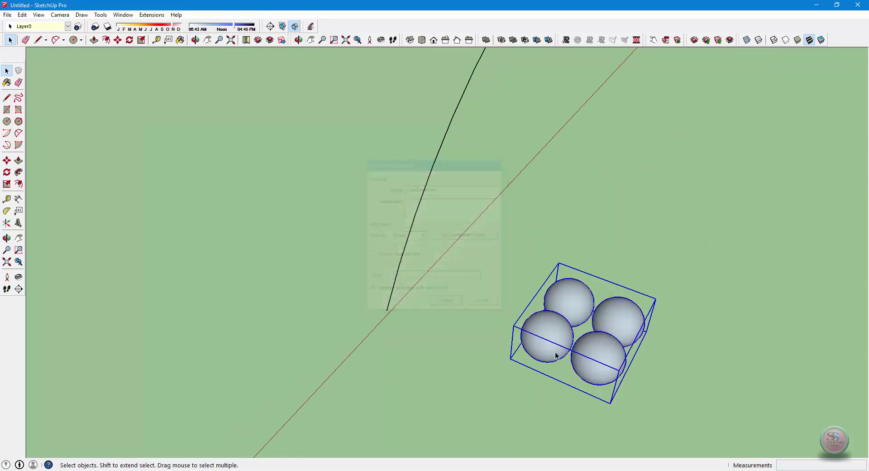
double_click(609, 358)
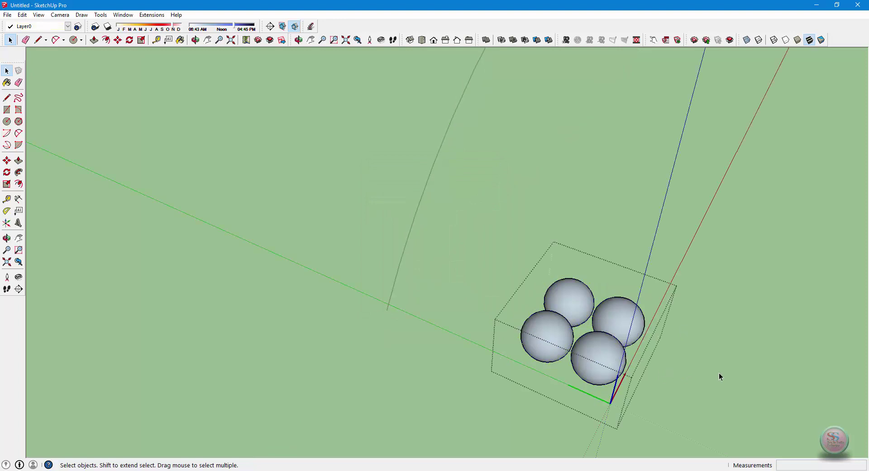
left_click(705, 362)
left_click(597, 344)
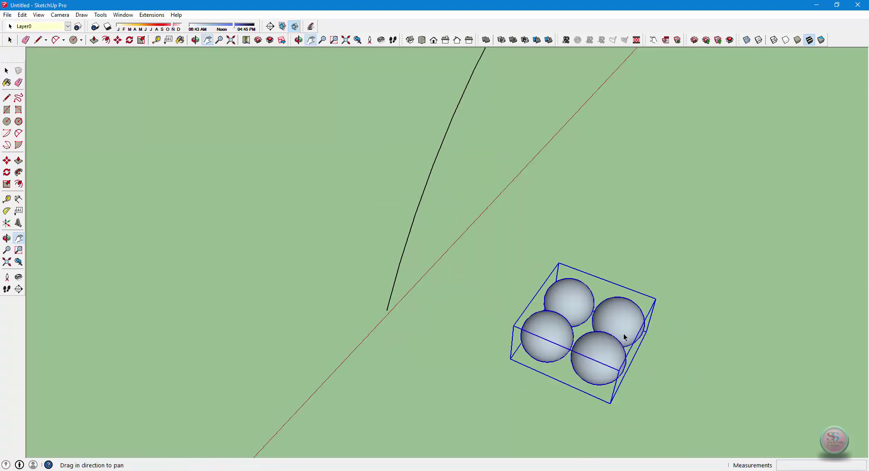
Step: Open the four-sphere component for editing and paint its rear-right sphere red with Color_A01
mouse_move(625, 333)
middle_mouse_down("shift")
mouse_move(413, 314)
mouse_move(347, 269)
mouse_move(327, 282)
middle_mouse_up("shift")
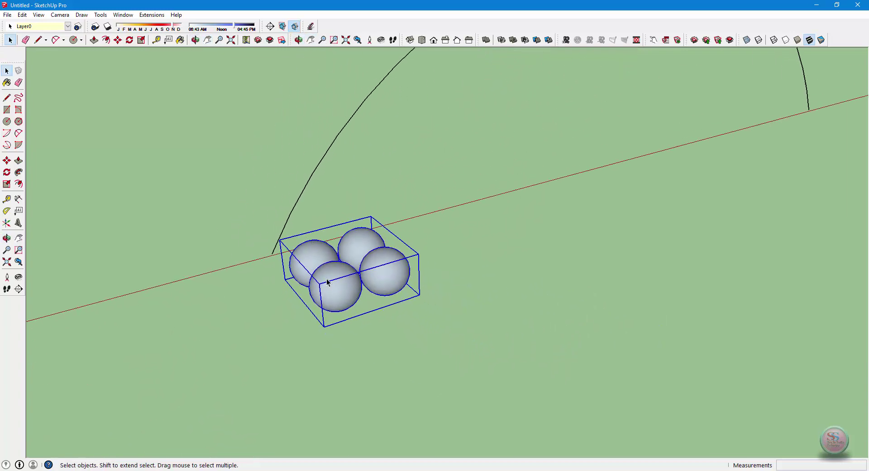
double_click(328, 283)
left_click(332, 283)
left_click(393, 281)
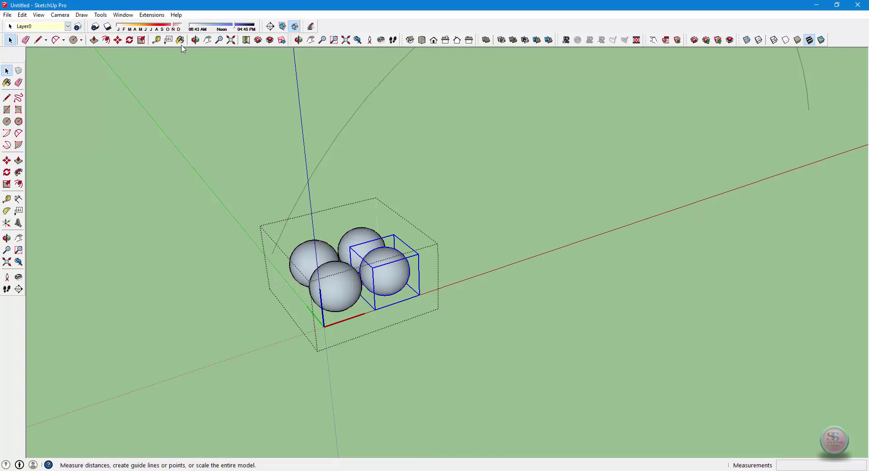
left_click(123, 15)
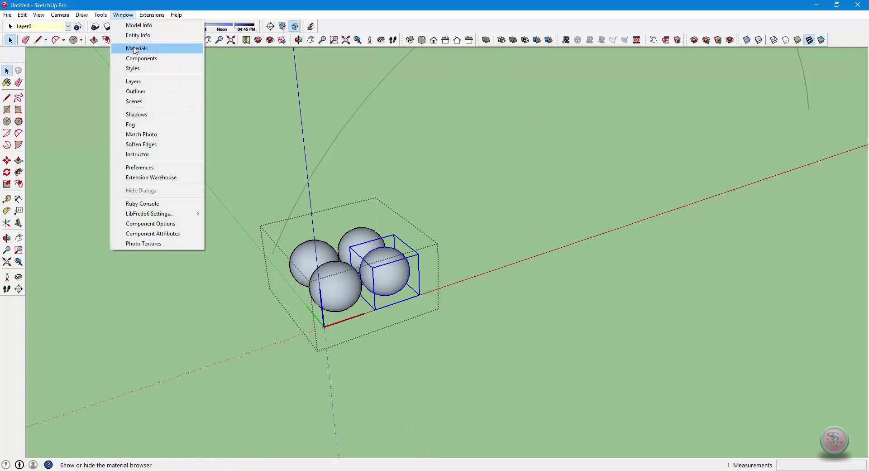
left_click(131, 48)
left_click(810, 200)
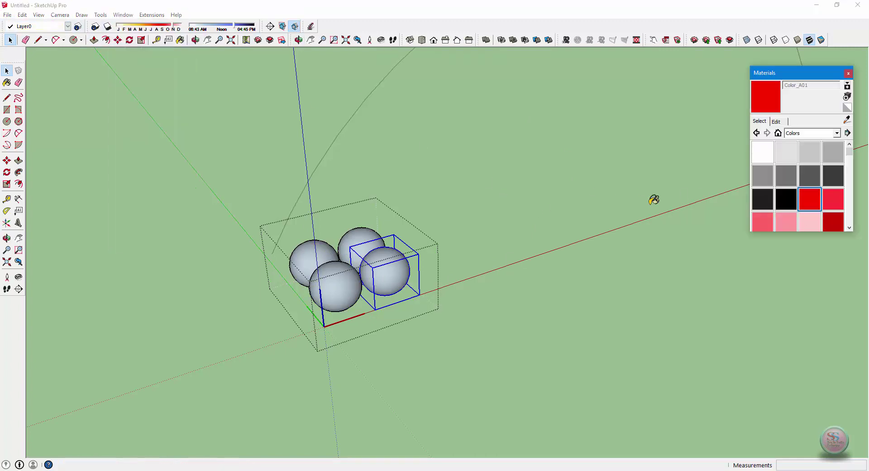
left_click(371, 233)
Step: Paint the rear-left sphere dark grey with Color_007
left_click(833, 176)
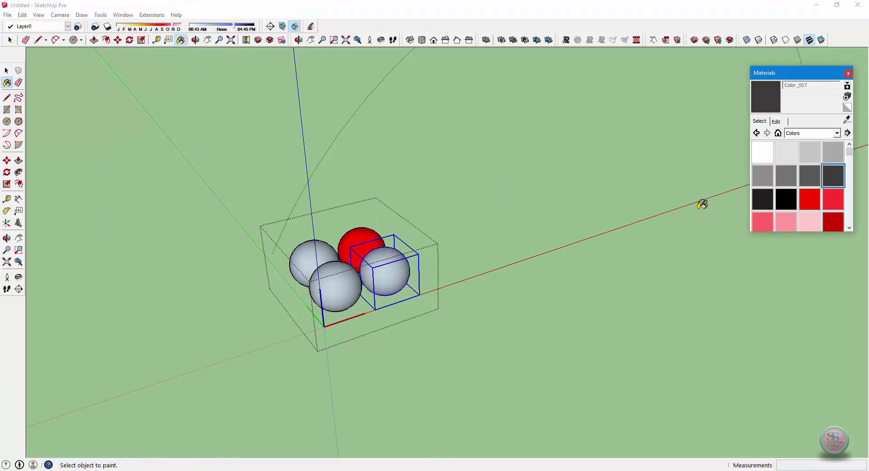
left_click(311, 252)
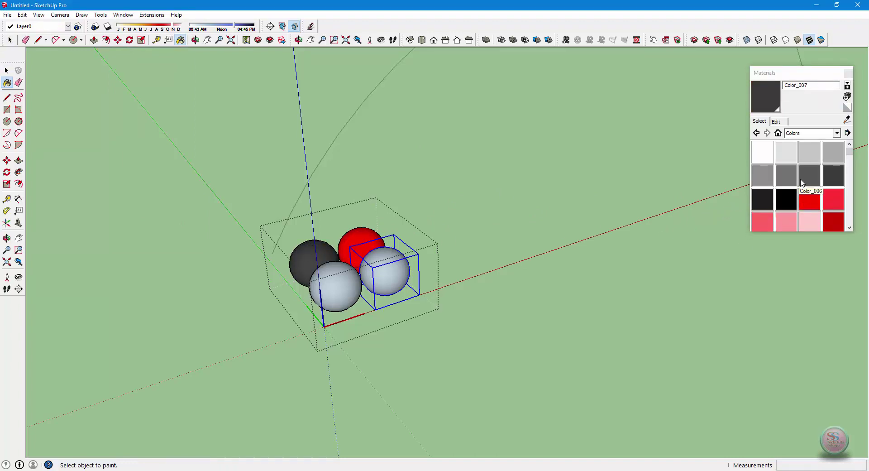
left_click_drag(849, 152, 857, 176)
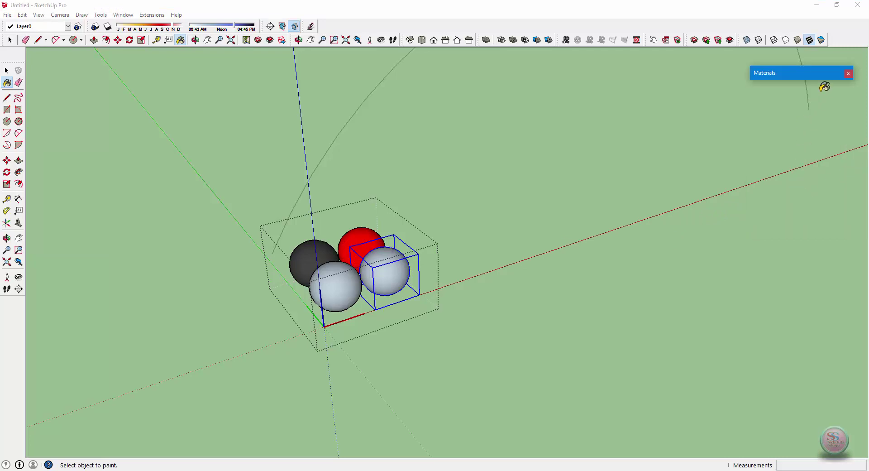
left_click(825, 79)
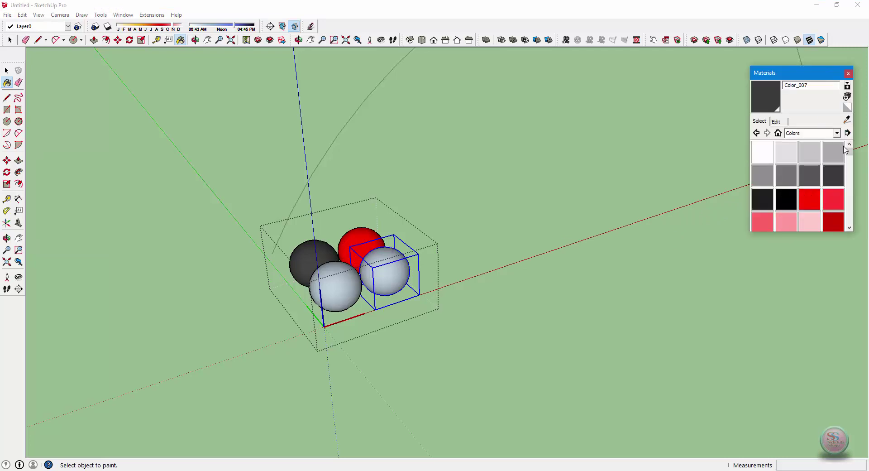
Step: Paint the front-right sphere yellow and the front-left sphere light green
mouse_move(846, 150)
left_mouse_down()
mouse_move(859, 203)
mouse_move(860, 195)
left_mouse_up()
left_click(817, 226)
left_click(386, 271)
left_click(811, 230)
left_click(348, 283)
Step: Paint the rear-left sphere blue with Color_I07 and close the materials browser
left_click(761, 170)
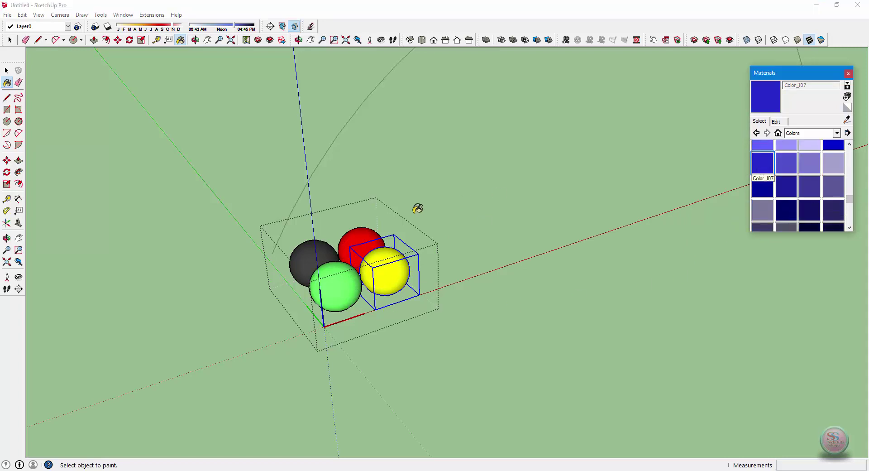
left_click(326, 245)
left_click(789, 79)
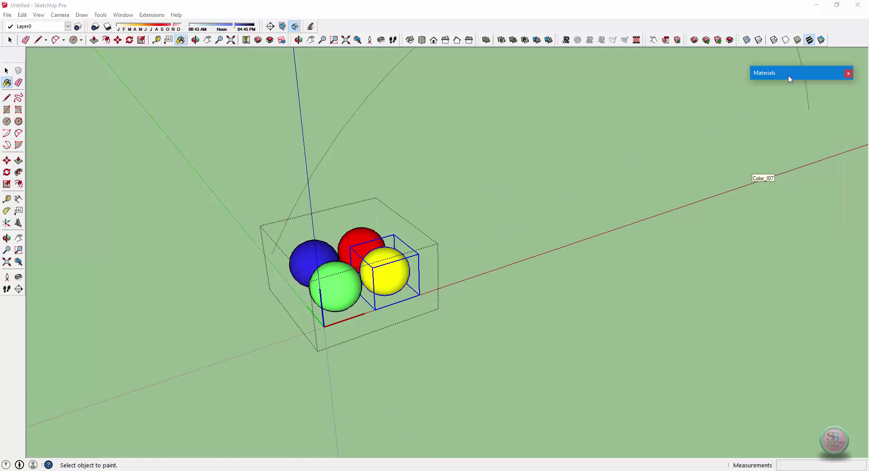
left_click(848, 74)
Step: Leave component editing and select the coloured four-sphere component together with the arc
middle_click_drag(472, 223, 197, 260, "shift")
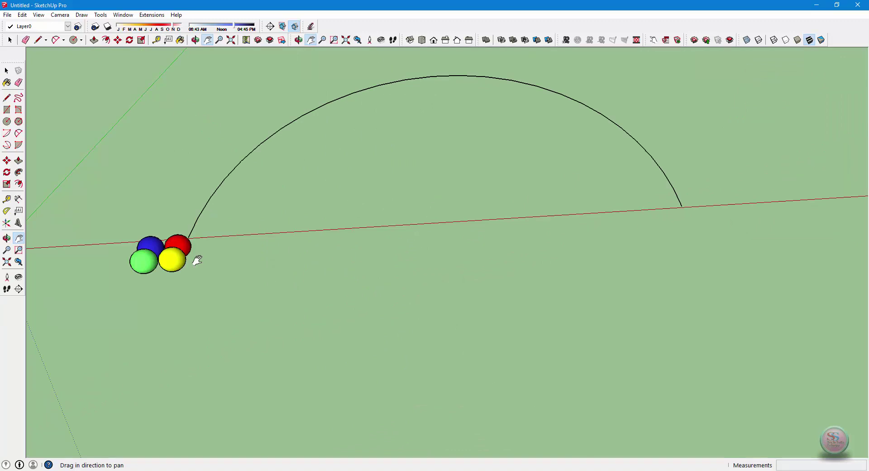
key("space")
left_click(183, 256)
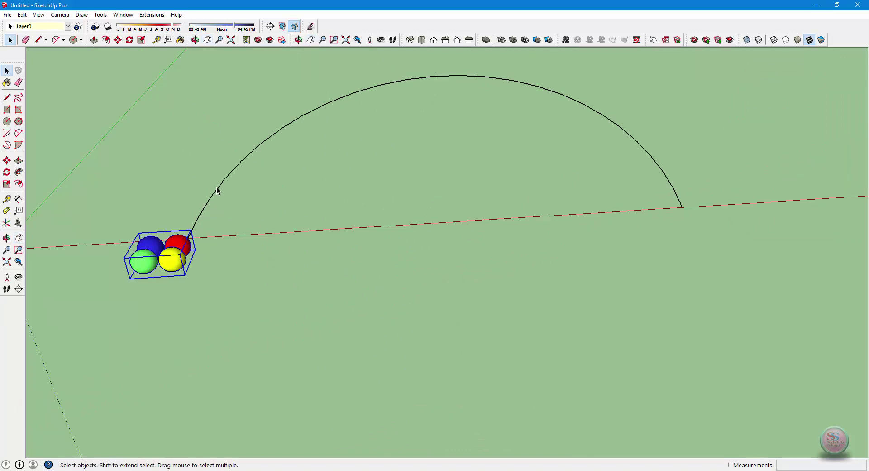
left_click(218, 191)
left_click(171, 256)
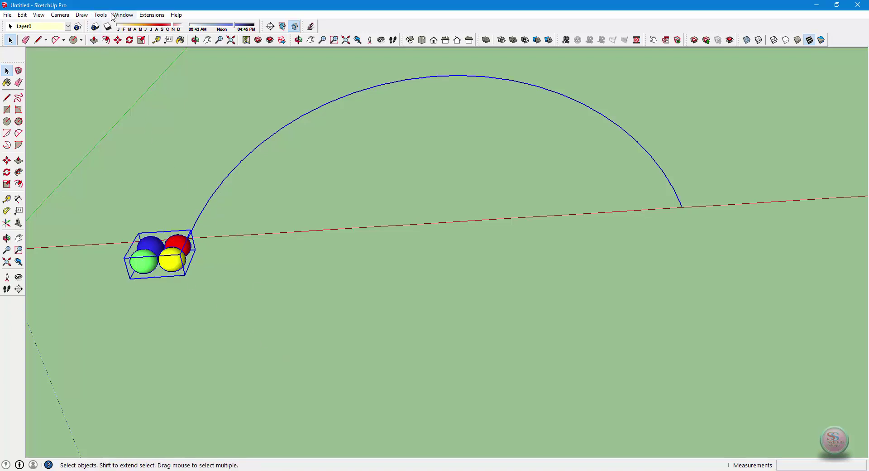
Step: String the component along the arc with Component Stringer, without reversing the edges, using Uniform scaling and 0.0 degrees for both rotations
left_click(151, 15)
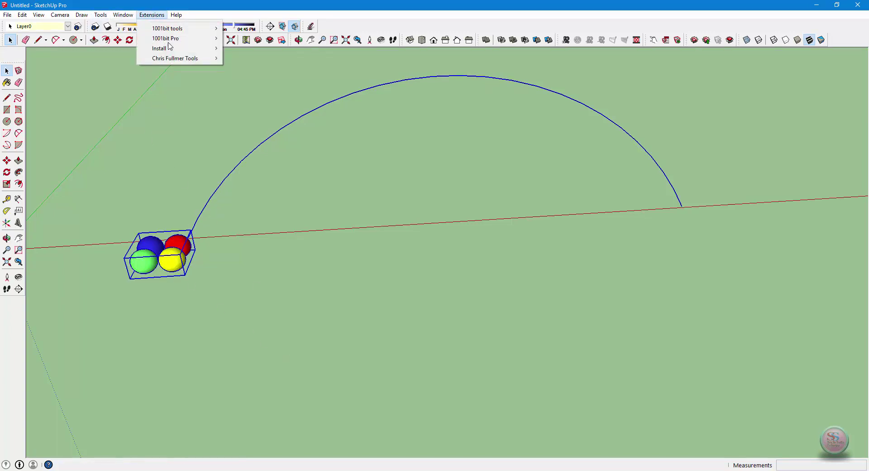
mouse_move(179, 61)
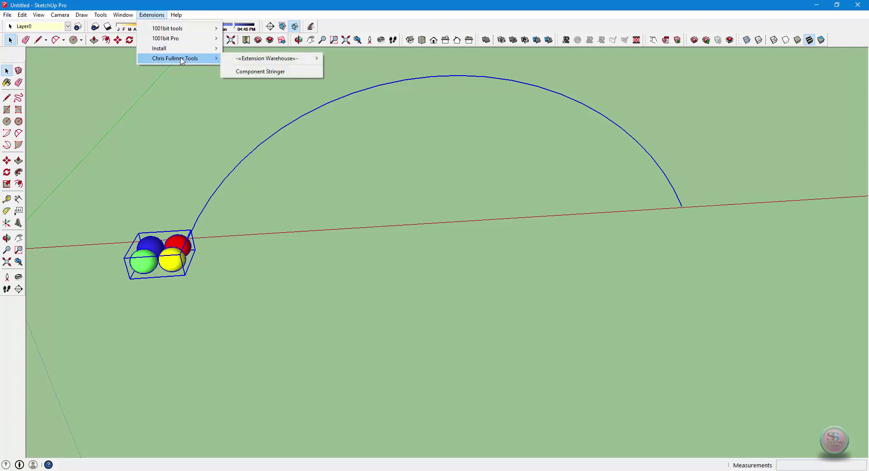
left_click(256, 71)
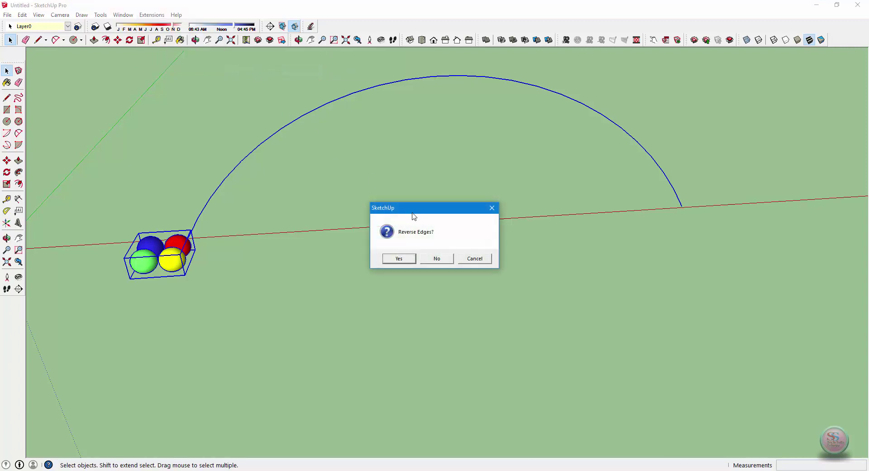
left_click_drag(419, 213, 477, 175)
left_click(497, 223)
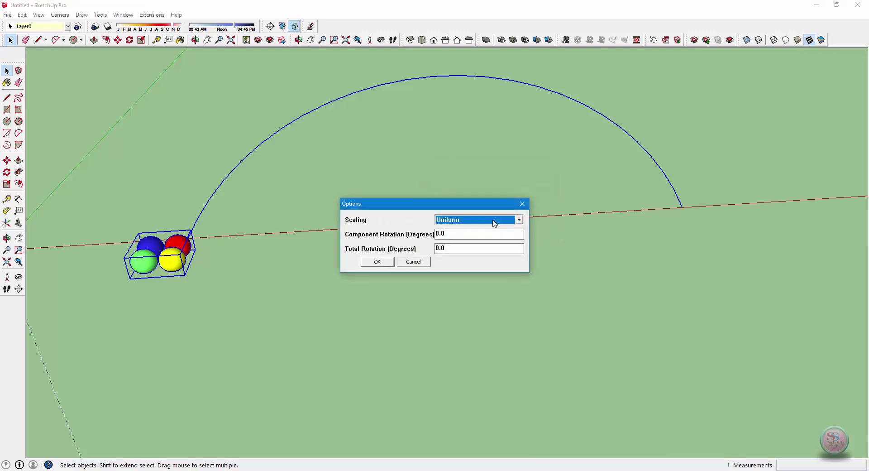
left_click_drag(423, 202, 460, 192)
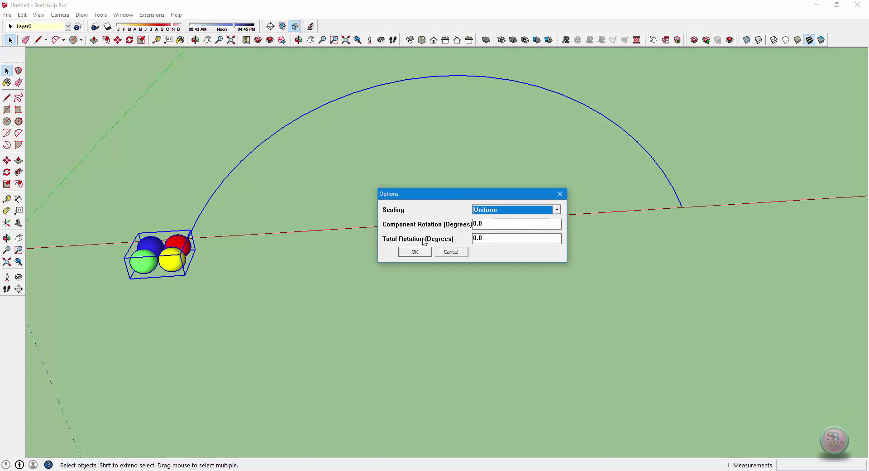
left_click(557, 209)
left_click(559, 217)
left_click(415, 251)
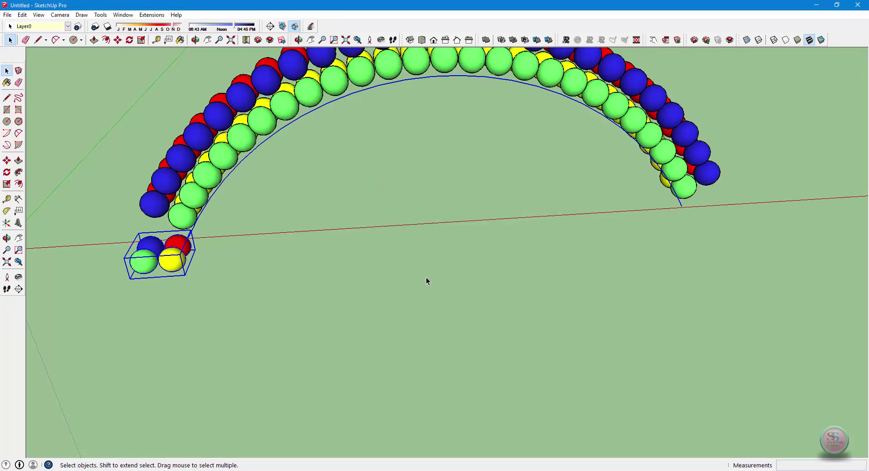
Step: Copy the four-sphere component and its arc about 6' 3" along the red axis, beyond the first balloon arch
scroll(428, 281, "down", 3)
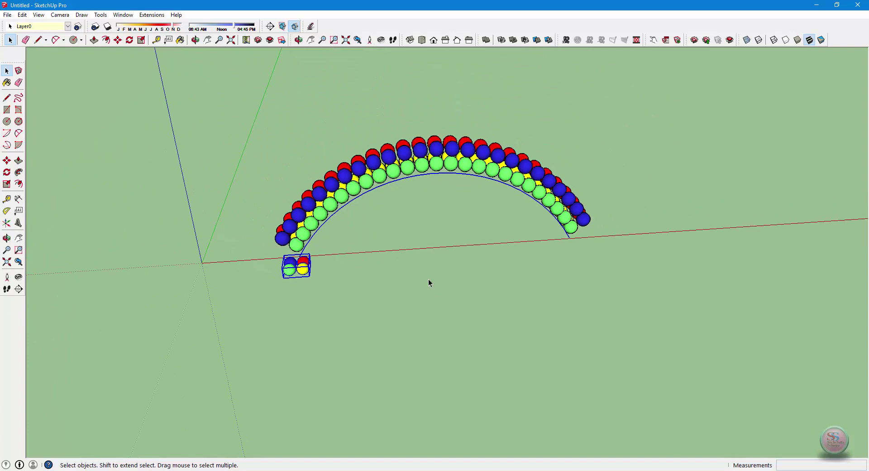
mouse_move(419, 290)
middle_mouse_down()
mouse_move(446, 262)
mouse_move(400, 316)
mouse_move(425, 233)
mouse_move(485, 122)
mouse_move(398, 105)
mouse_move(259, 151)
mouse_move(437, 218)
mouse_move(266, 281)
mouse_move(444, 293)
mouse_move(471, 401)
mouse_move(572, 320)
mouse_move(497, 314)
middle_mouse_up()
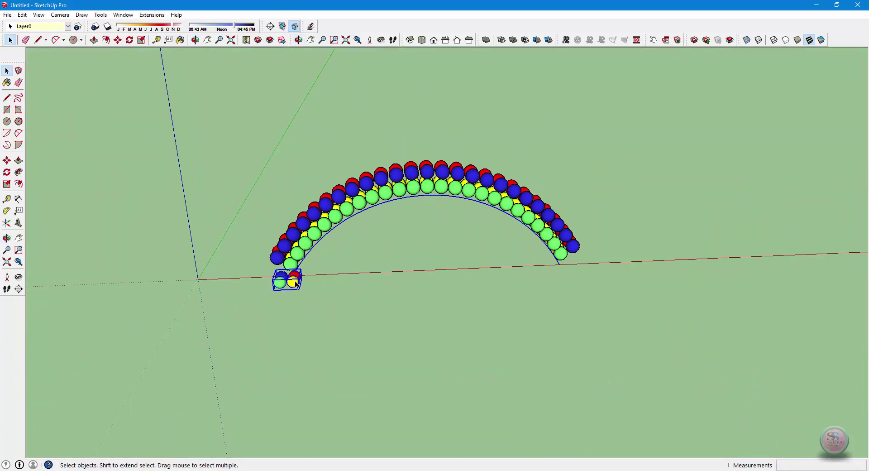
key("m")
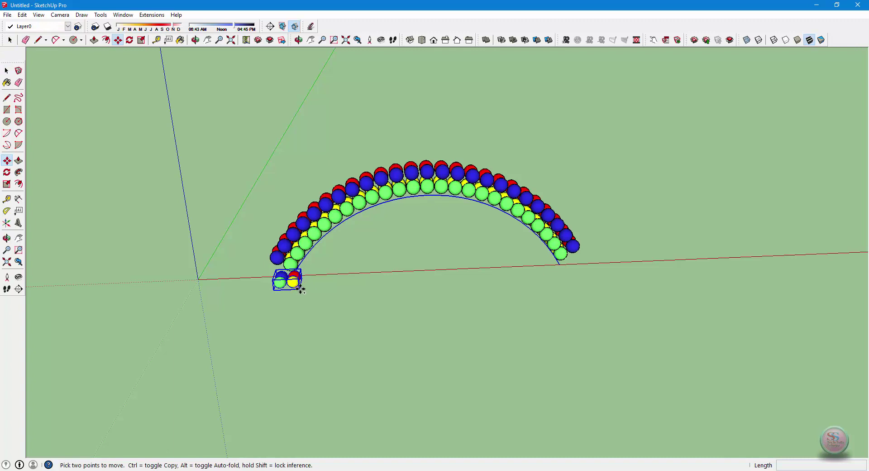
key("ctrl")
left_click(301, 290)
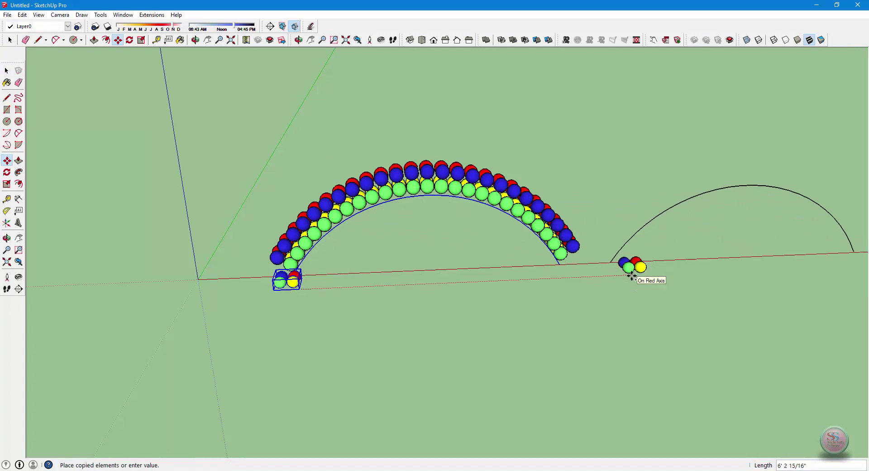
left_click(632, 276)
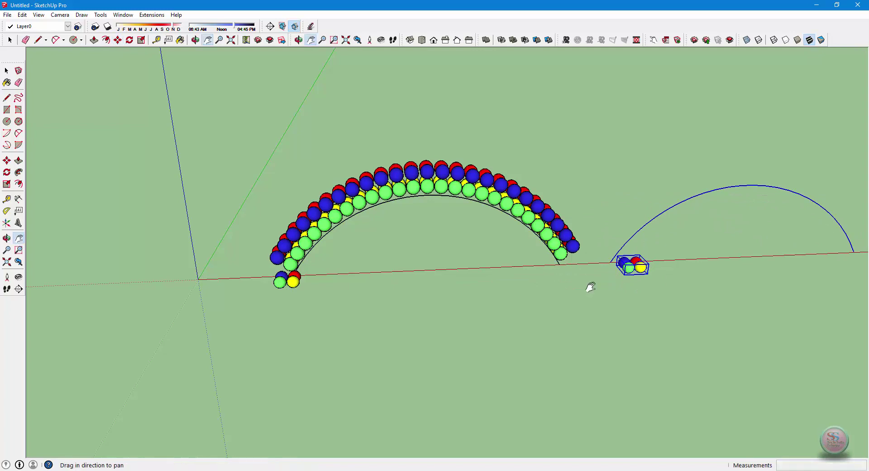
Step: String the copied component along the second arc with Component Stringer, without reversing the edges, using Uniform scaling and a rotation that gradually twists the string
middle_click_drag(589, 288, 251, 312, "shift")
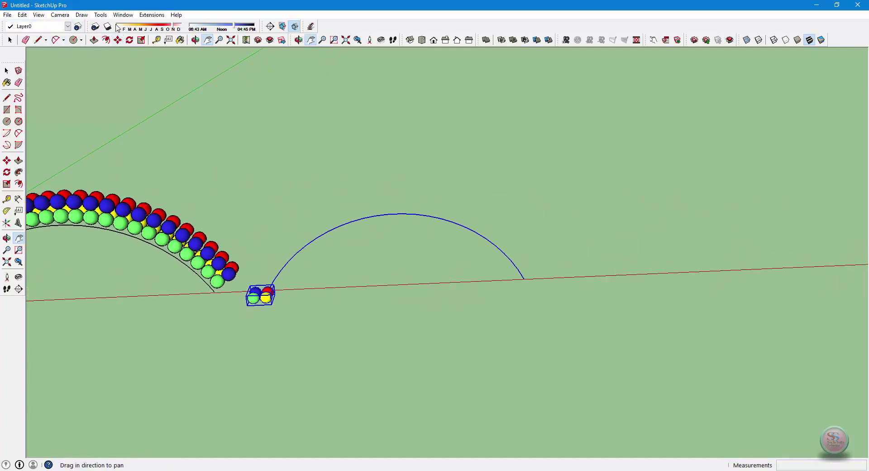
left_click(150, 16)
mouse_move(170, 60)
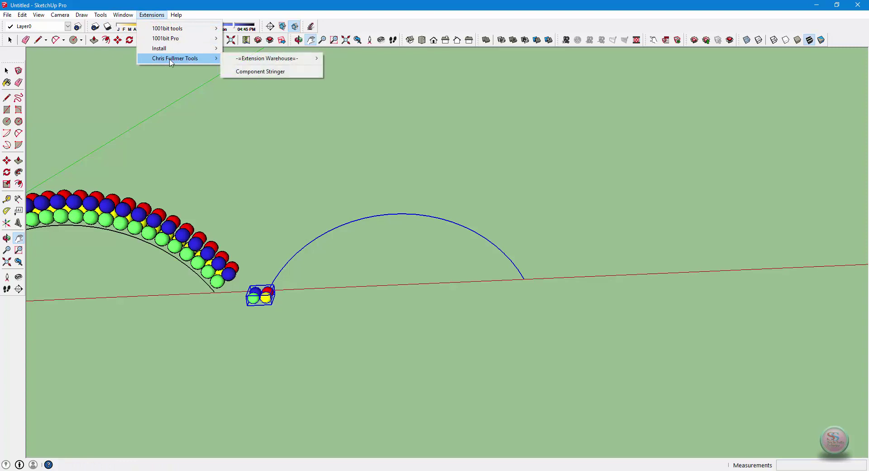
left_click(260, 71)
left_click_drag(443, 212, 626, 130)
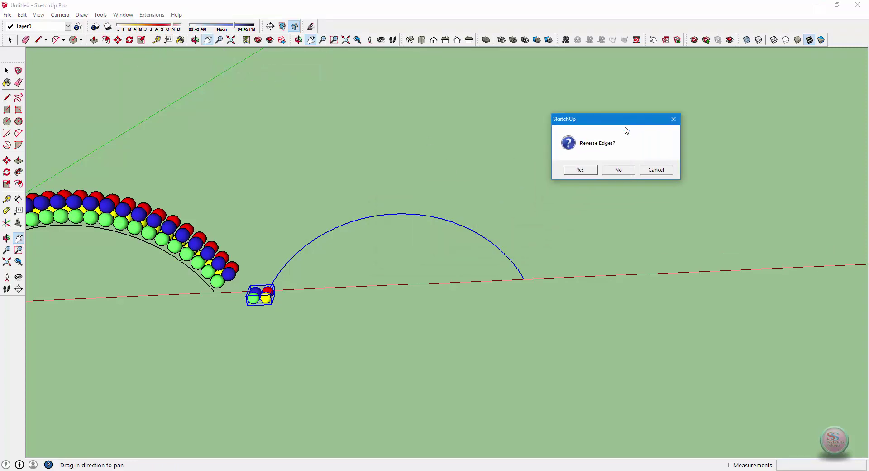
left_click(620, 172)
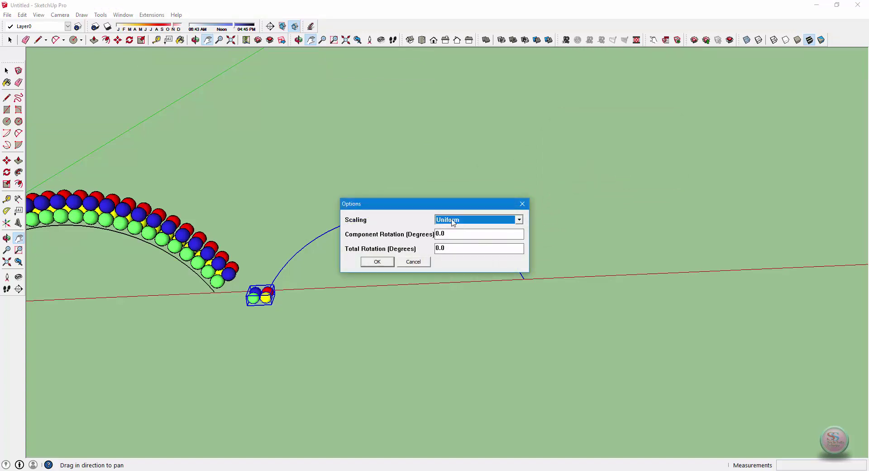
left_click_drag(434, 208, 547, 166)
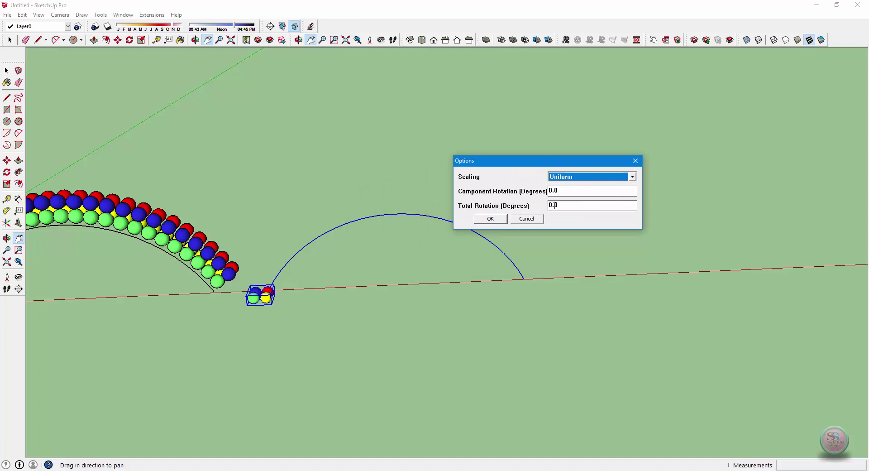
left_click(577, 192)
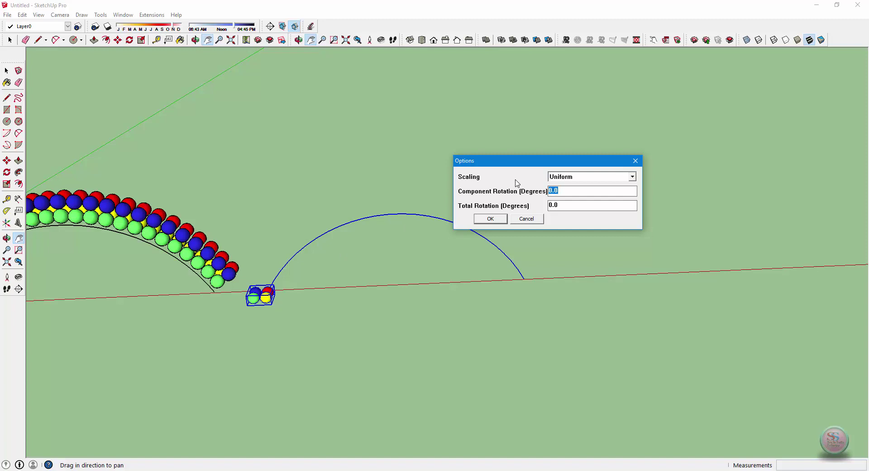
left_click(496, 220)
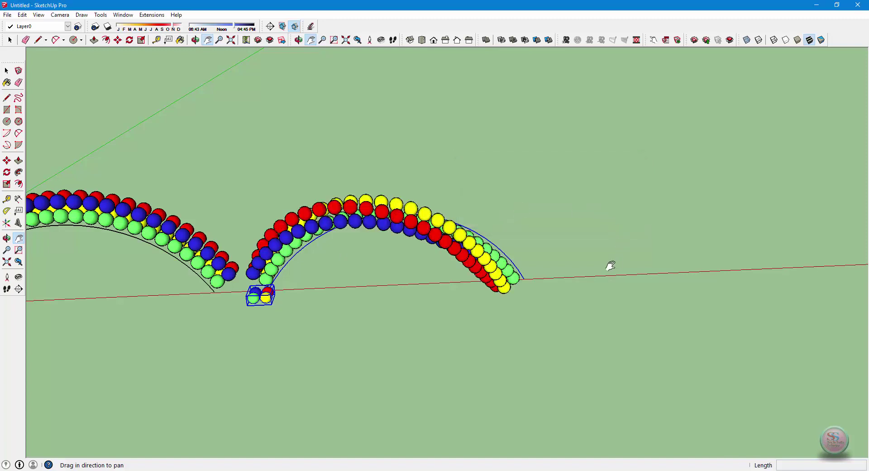
Step: Copy the second component and arc about 6' 7" along the red axis, beyond the twisted arch
key("o")
left_click_drag(568, 253, 637, 293)
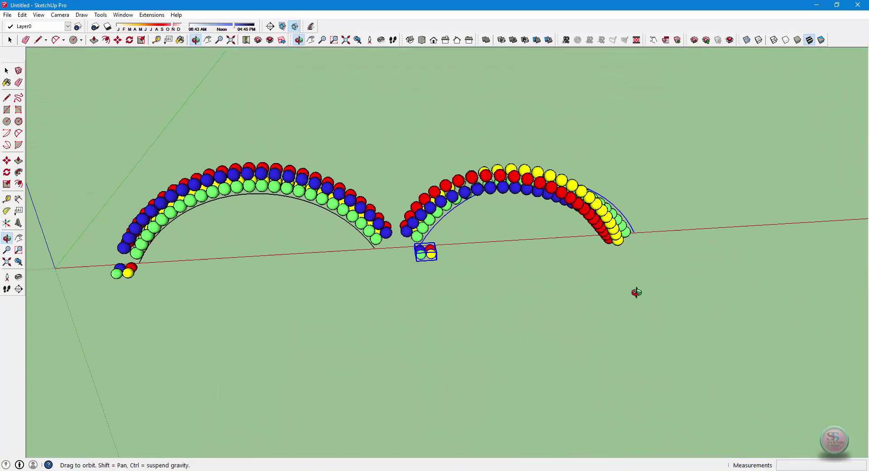
left_click_drag(417, 189, 463, 298)
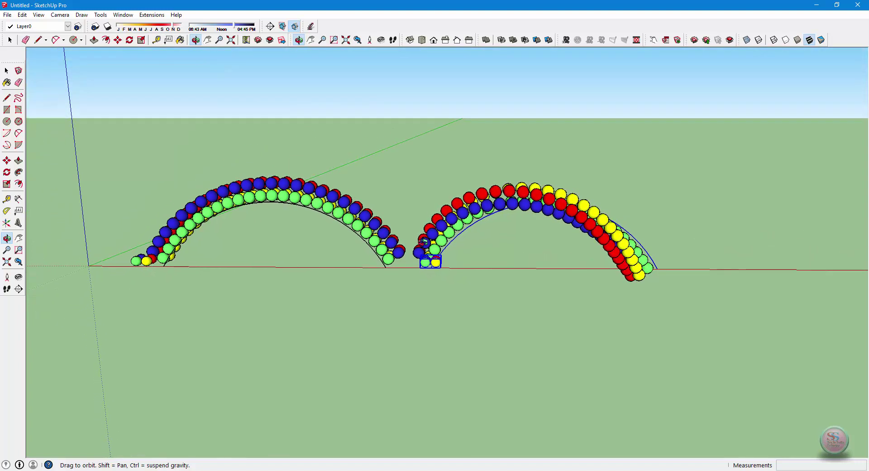
key("space")
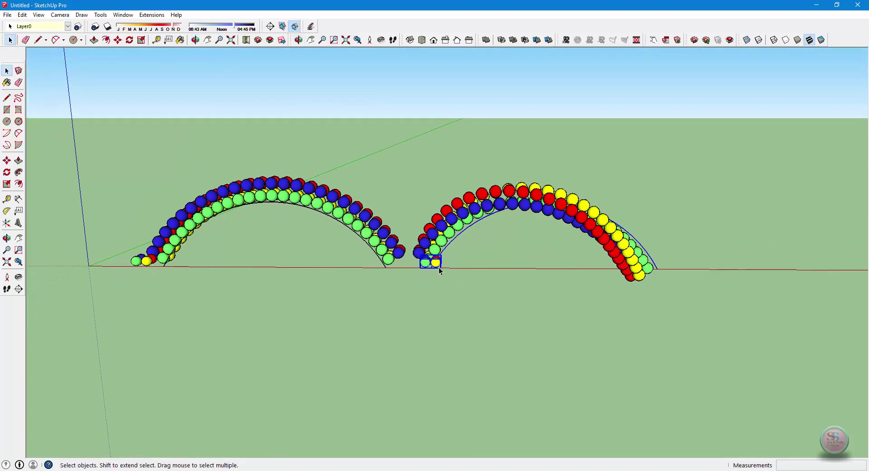
key("m")
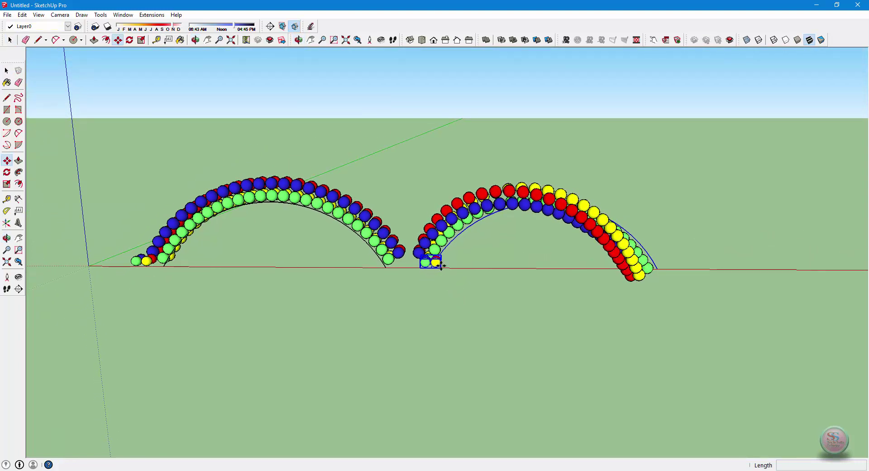
left_click(437, 267)
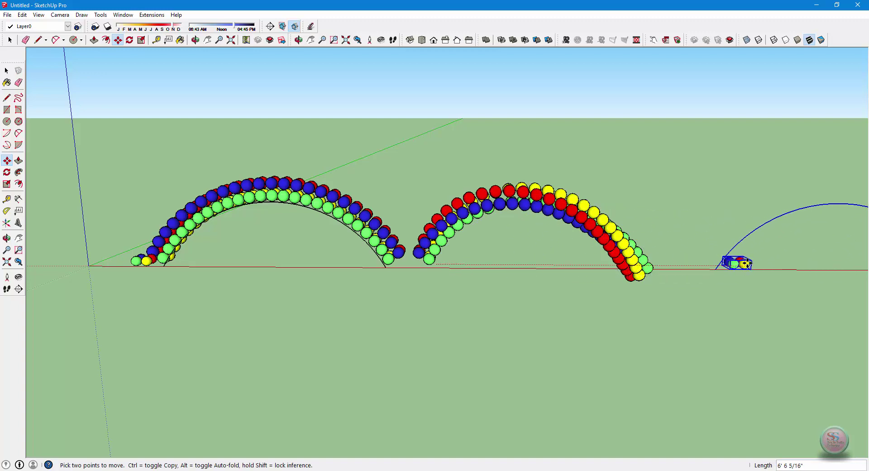
left_click(746, 264)
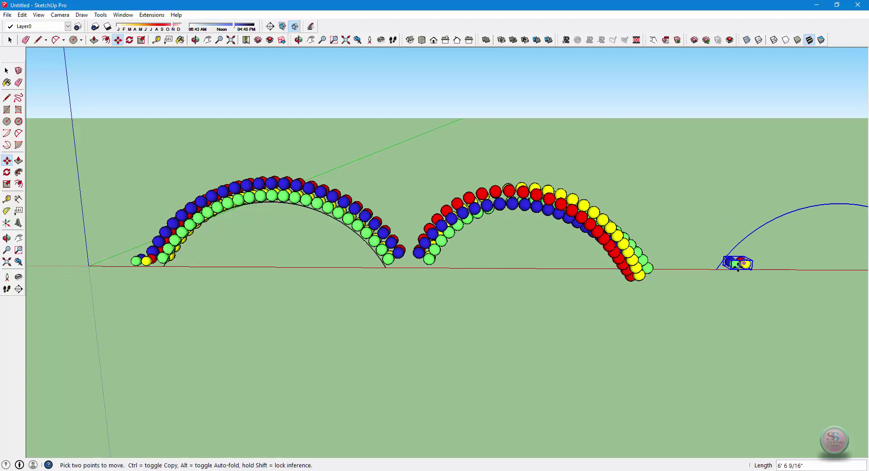
key("h")
left_click_drag(677, 305, 263, 316)
key("o")
left_click_drag(432, 312, 373, 342)
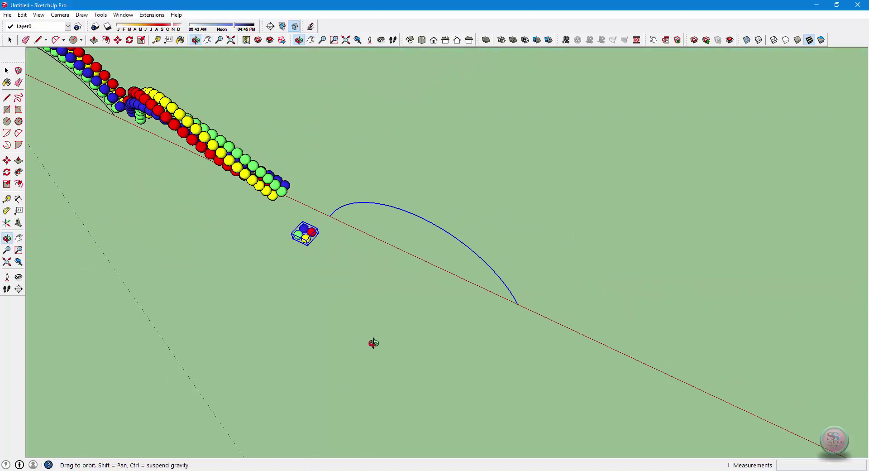
key("ctrl+super+o")
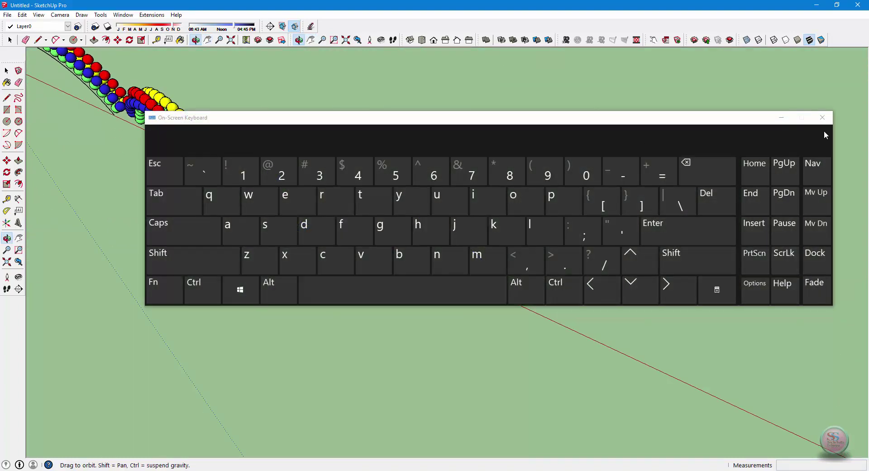
left_click(822, 117)
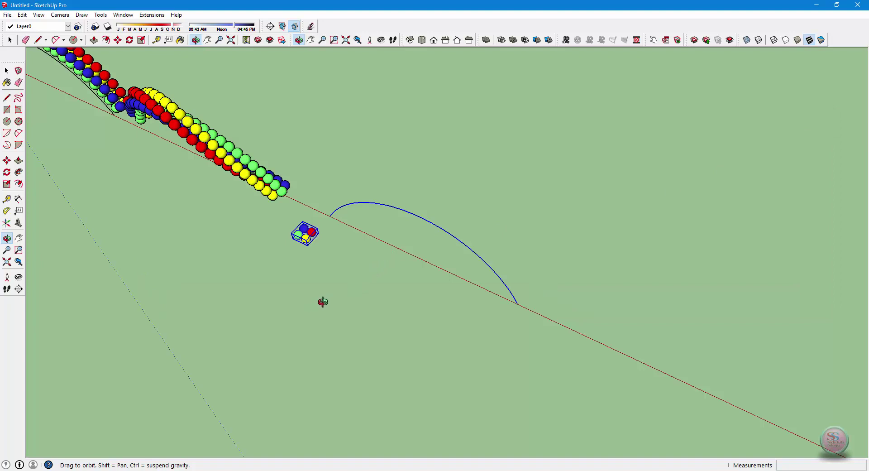
left_click_drag(323, 302, 411, 231)
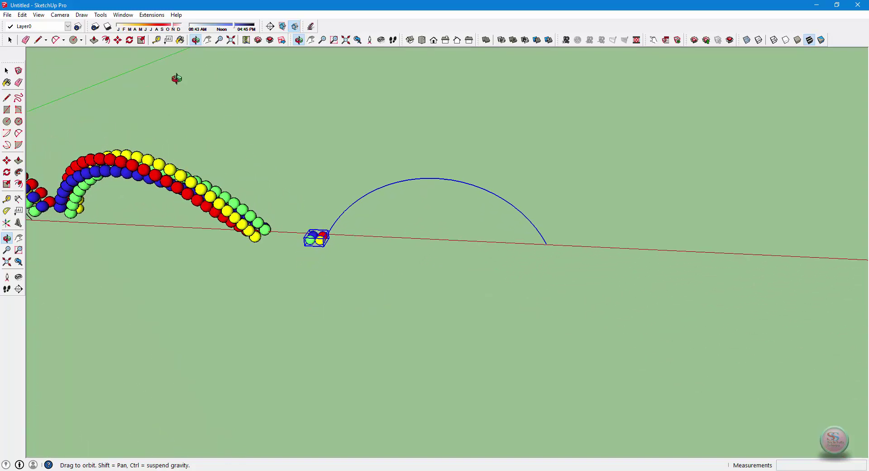
Step: String the component along the third arc with Component Stringer, without reversing the edges, using Uniform scaling and a component rotation of 10 degrees
left_click(152, 14)
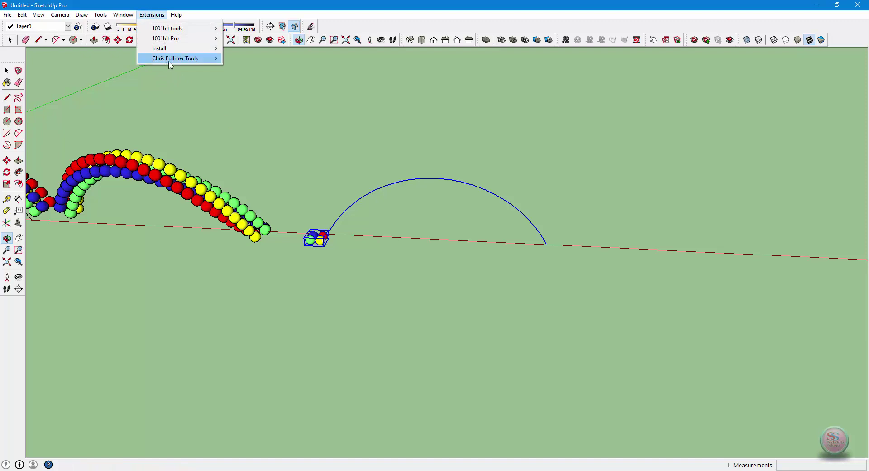
mouse_move(180, 64)
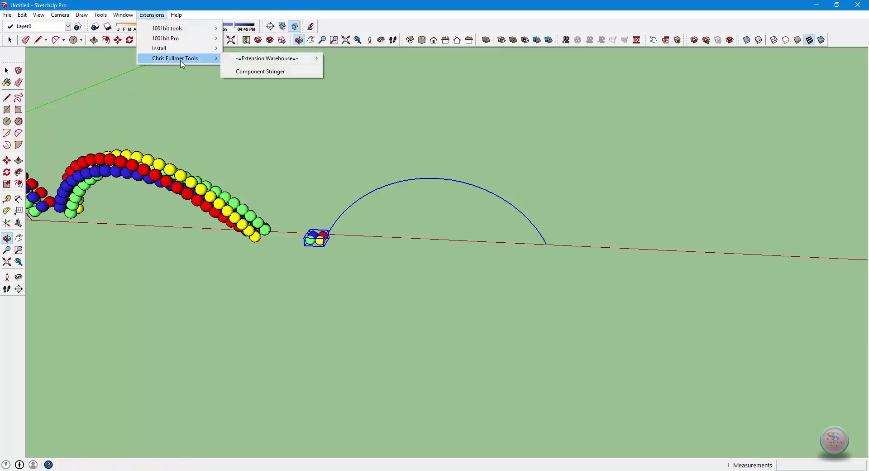
left_click(261, 72)
left_click(437, 258)
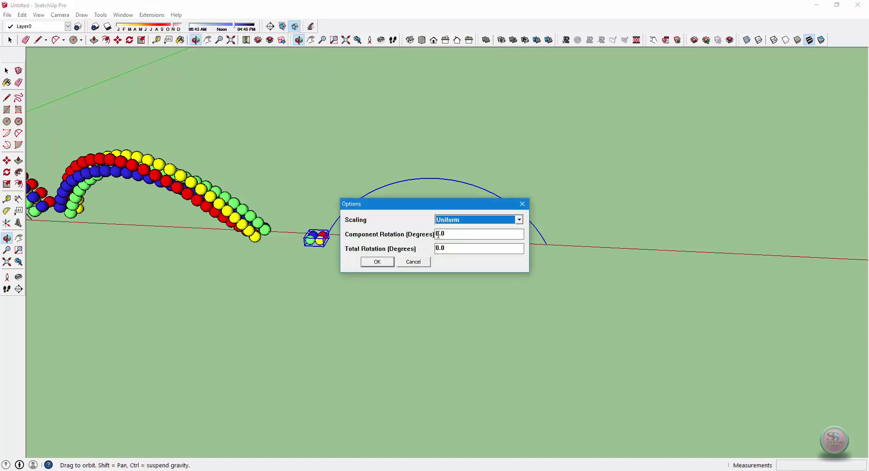
left_click_drag(420, 208, 636, 121)
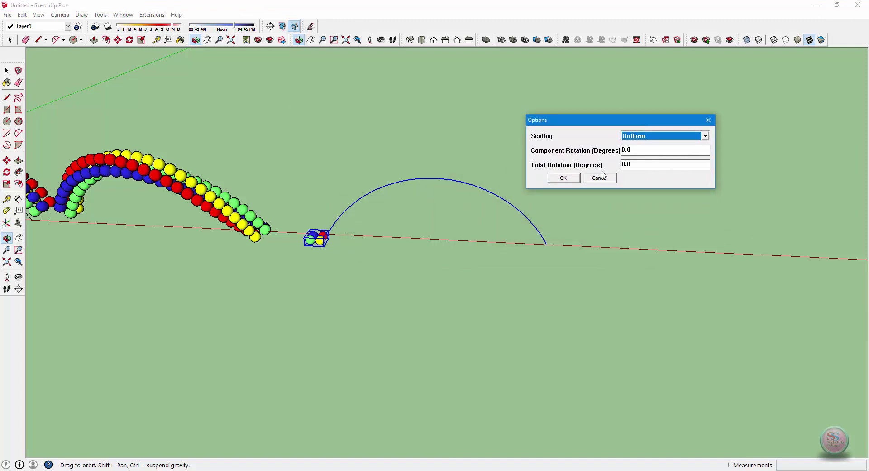
key("Tab")
key("Tab")
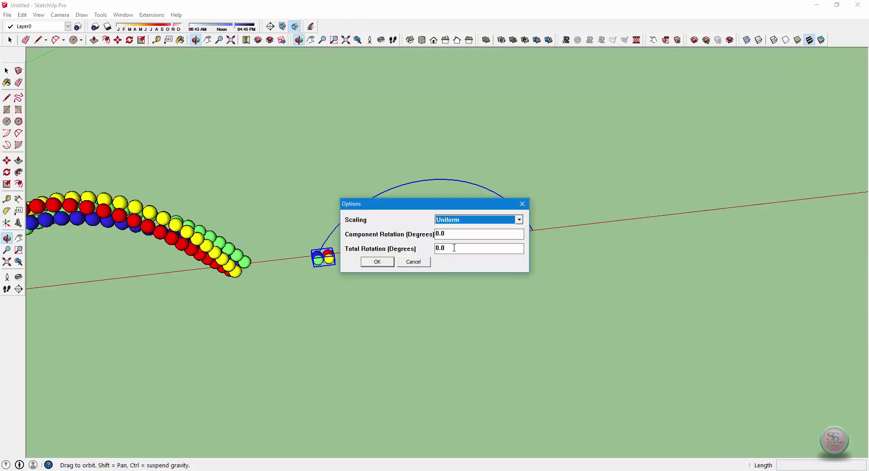
key("Tab")
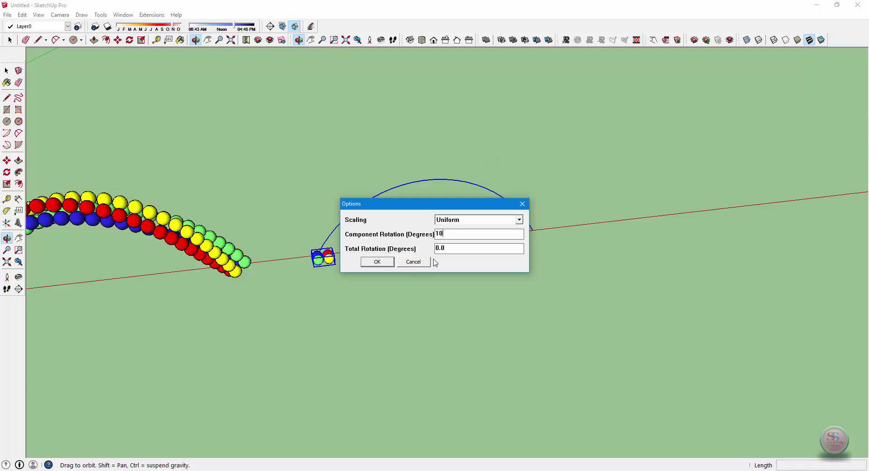
left_click_drag(458, 248, 386, 248)
left_click(386, 262)
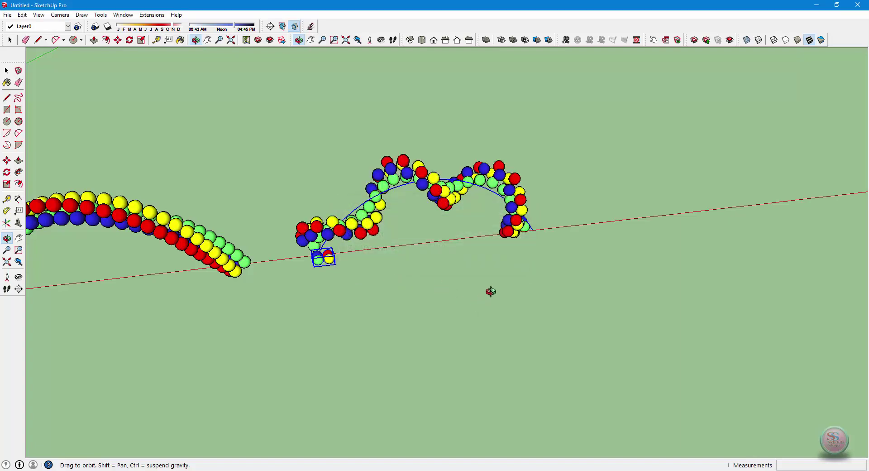
Step: Copy the third component and arc about 7' 6" along the red axis, beyond the spiralling arch
left_click_drag(408, 275, 495, 252)
key("space")
key("m")
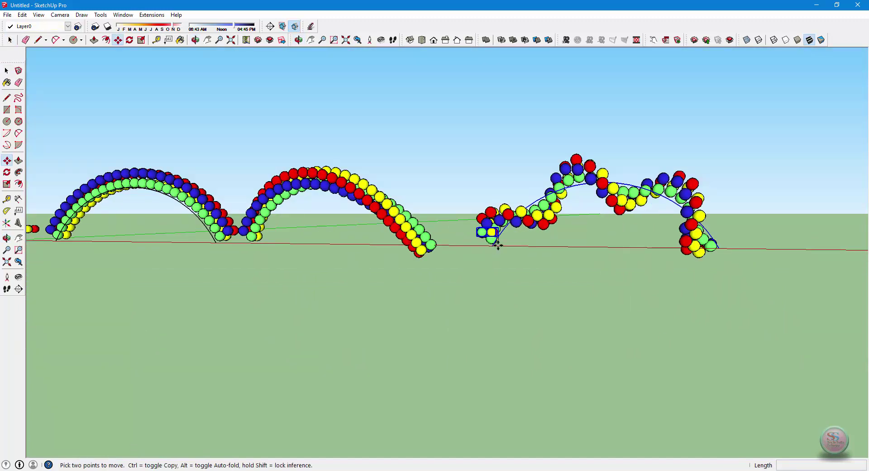
left_click(490, 232)
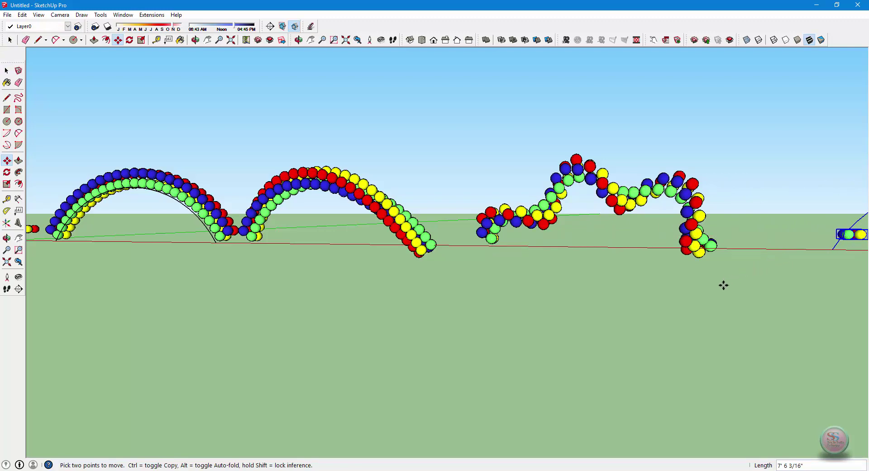
Step: Move only the four-sphere component along the red axis, clear of the fourth arc's starting end
key("h")
left_click_drag(724, 285, 178, 314)
key("o")
left_click_drag(291, 305, 408, 364)
key("space")
left_click(301, 325)
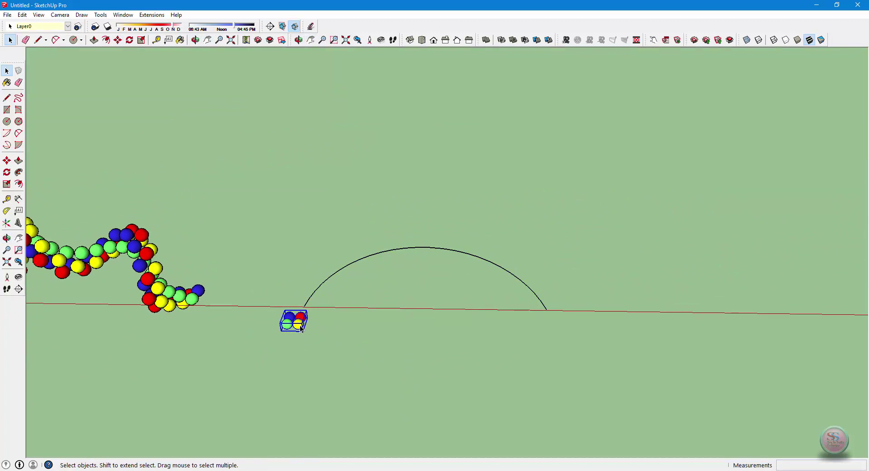
key("m")
left_click(274, 329)
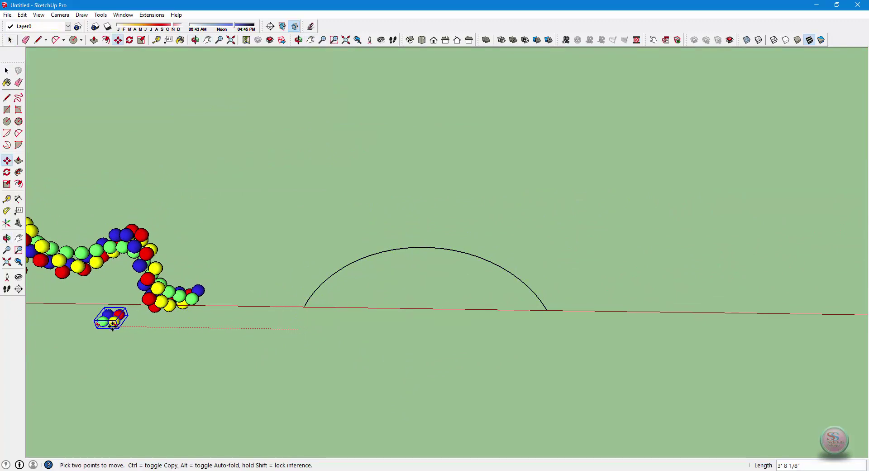
scroll(349, 328, "up", 3)
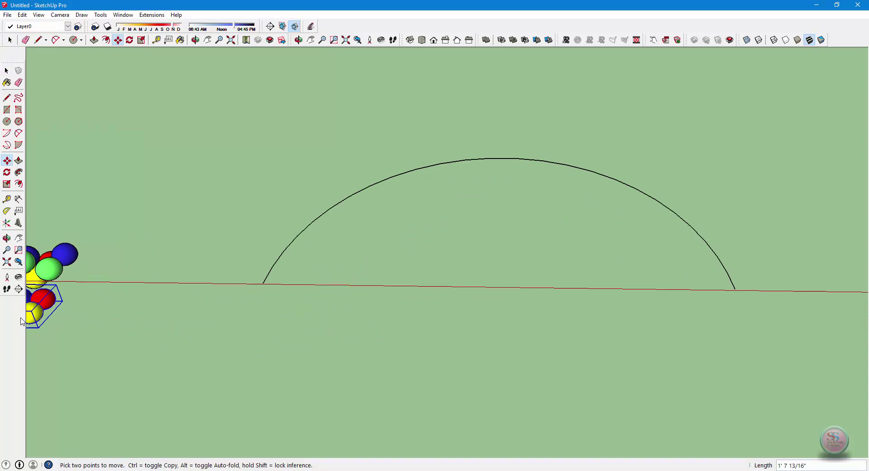
left_click(55, 328)
Step: Draw a ground rectangle about 4 9/16" by 3 1/8" near the fourth arc's starting end
key("r")
left_click(295, 302)
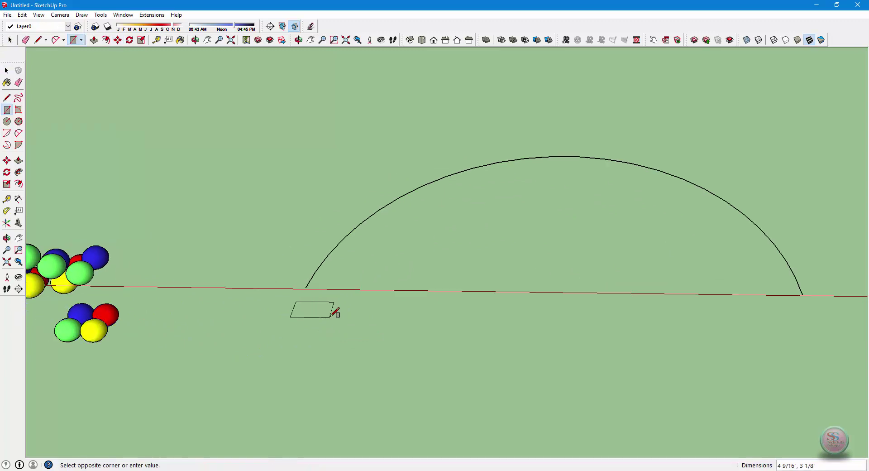
left_click(331, 317)
Step: Push/Pull the rectangle up about 5/16" and its front face inward about 1 5/8" to form a narrow slab
key("p")
left_click(316, 309)
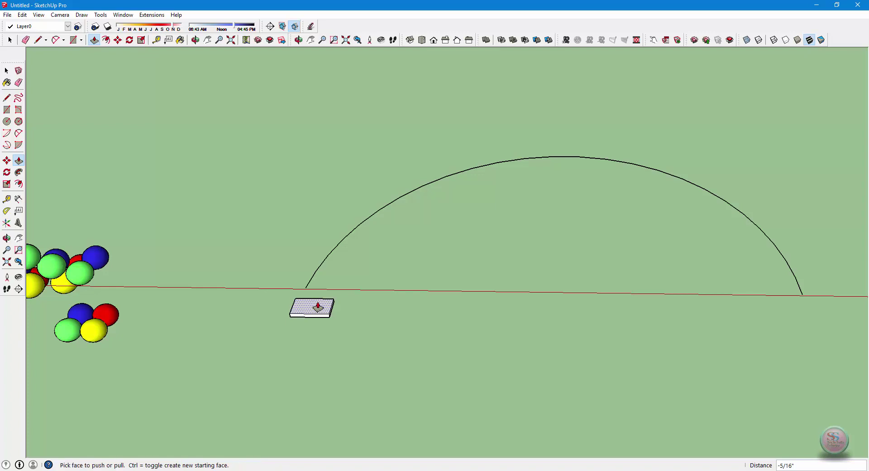
left_click(317, 317)
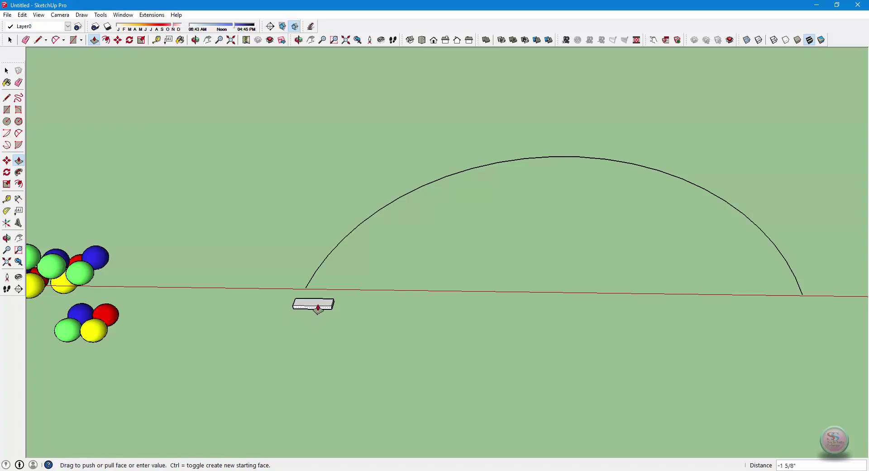
left_click(318, 307)
Step: Select the whole slab and make it a component with the default settings
key("space")
left_click(318, 306)
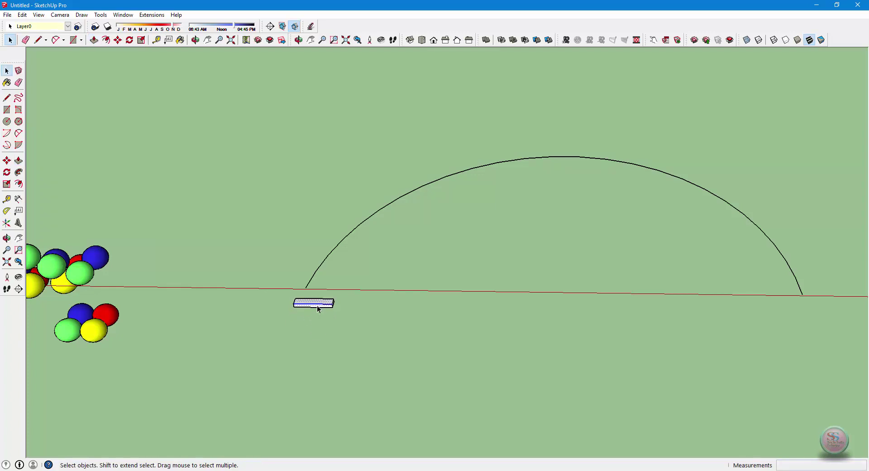
left_click(319, 312)
left_click(316, 307)
right_click(314, 304)
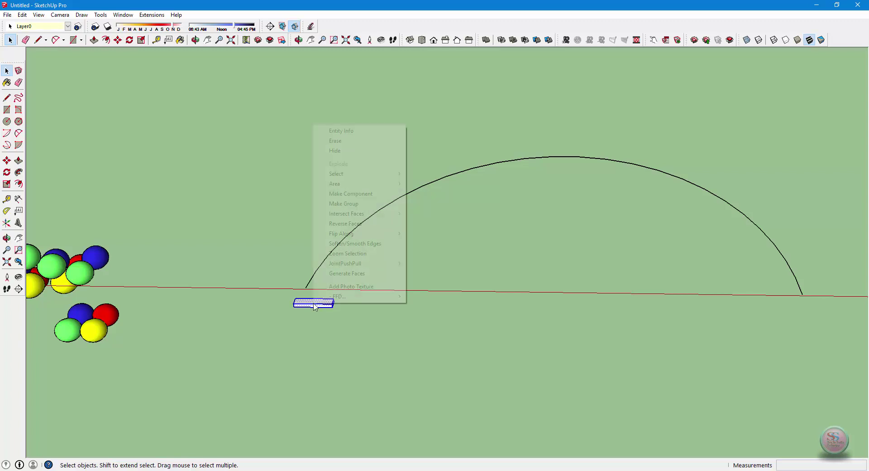
left_click(351, 194)
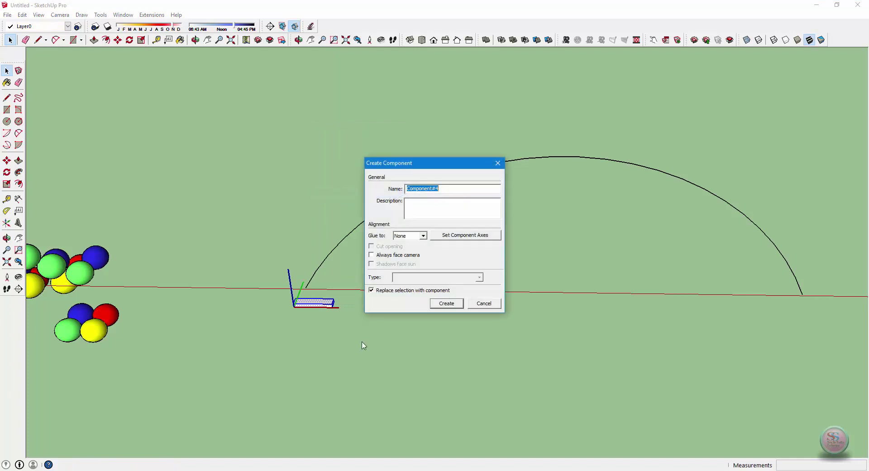
left_click(448, 303)
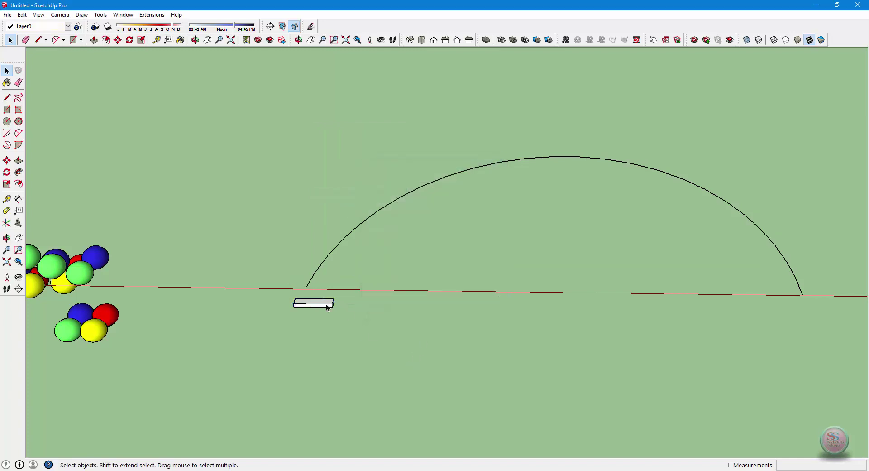
Step: String the slab component along the fourth arc with Component Stringer, without reversing the edges, using Stretch scaling and no rotation
left_click(152, 15)
left_click(261, 120)
left_click_drag(251, 209, 785, 410)
left_click(471, 359)
left_click(311, 286)
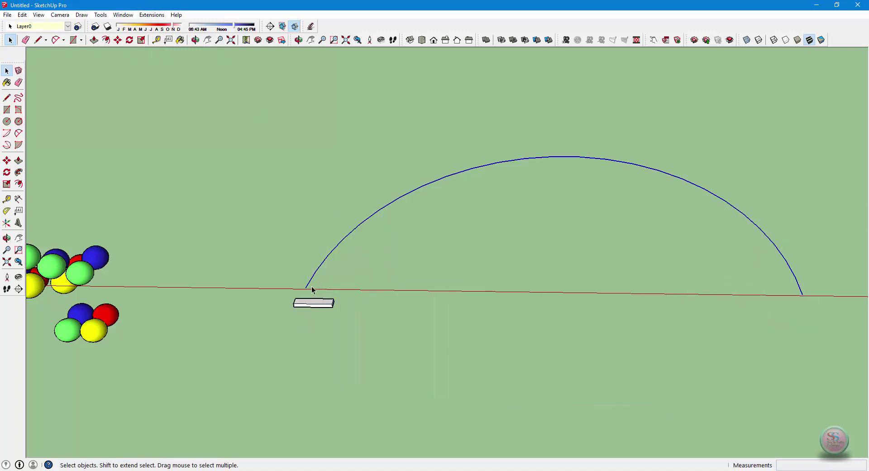
left_click(152, 14)
mouse_move(189, 64)
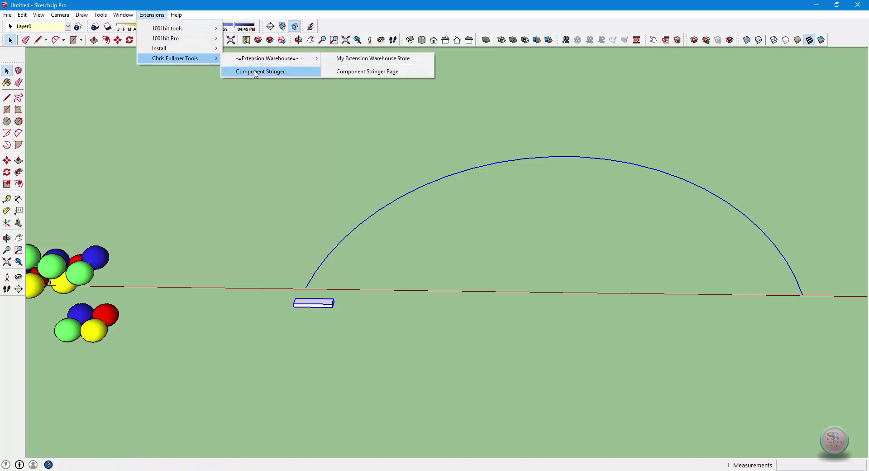
left_click(253, 73)
left_click(438, 259)
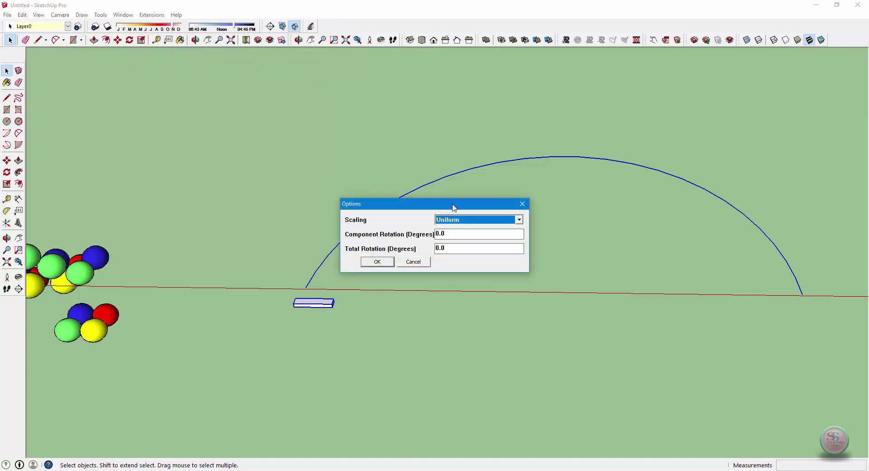
left_click_drag(429, 199, 303, 111)
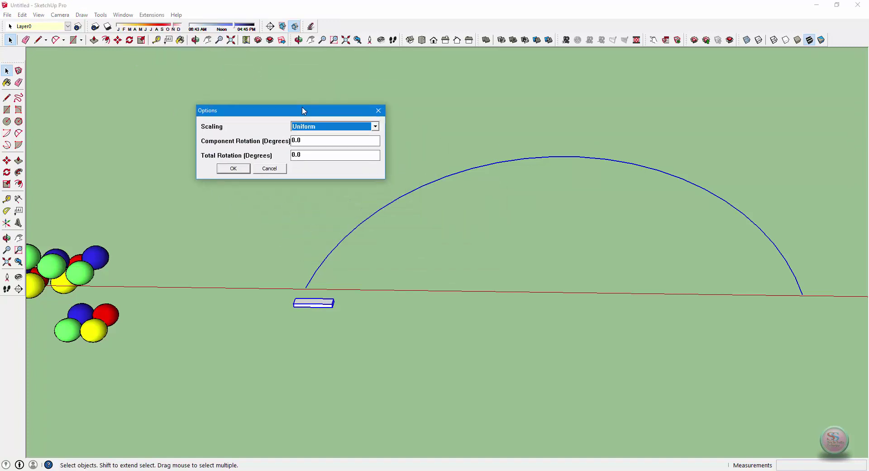
left_click(375, 126)
left_click(367, 131)
left_click(367, 130)
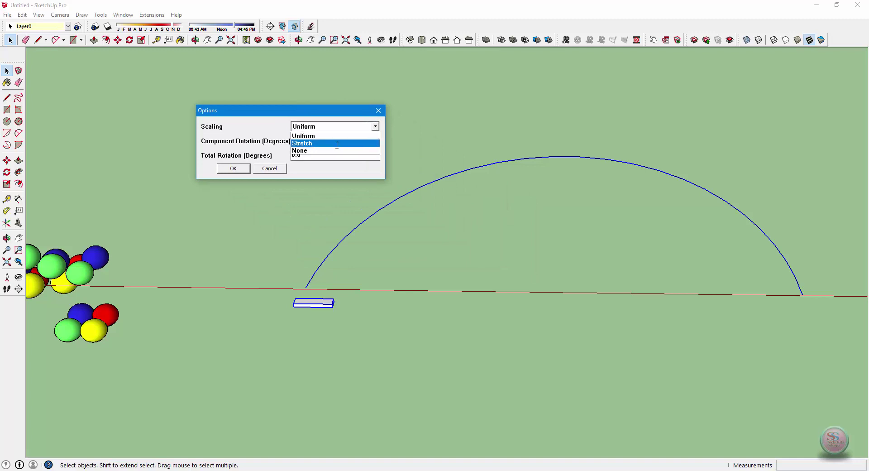
left_click(330, 141)
left_click(234, 169)
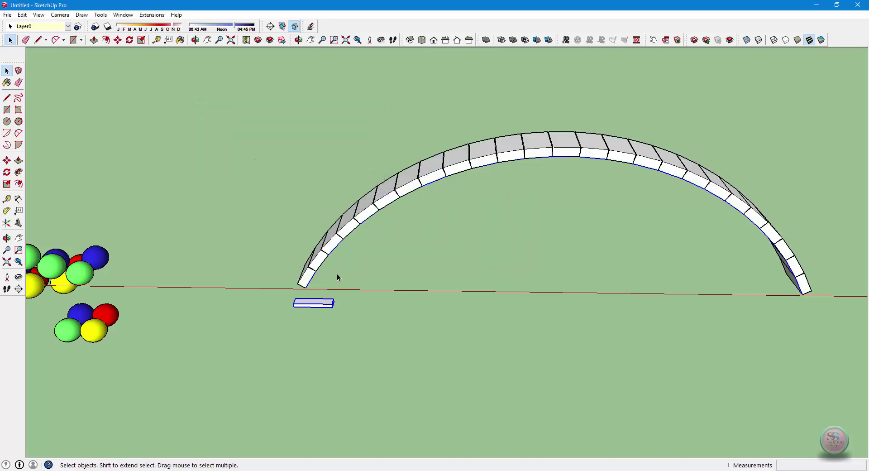
key("o")
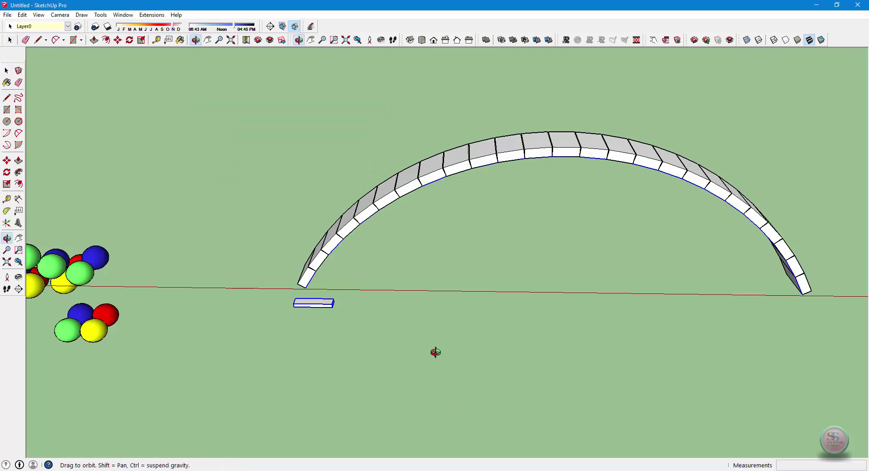
left_click_drag(434, 352, 415, 287)
Step: Copy the slab component and its arc about 6' 2" along the red axis, beyond the slab arch
key("m")
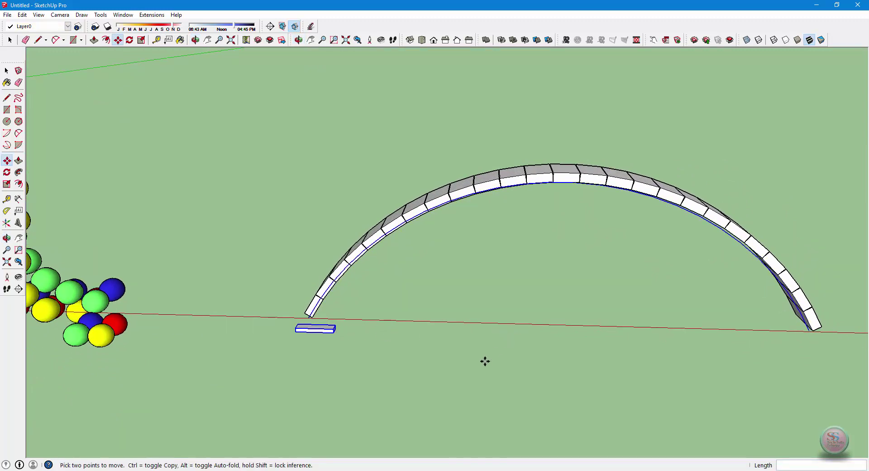
key("ctrl+z")
left_click(343, 331)
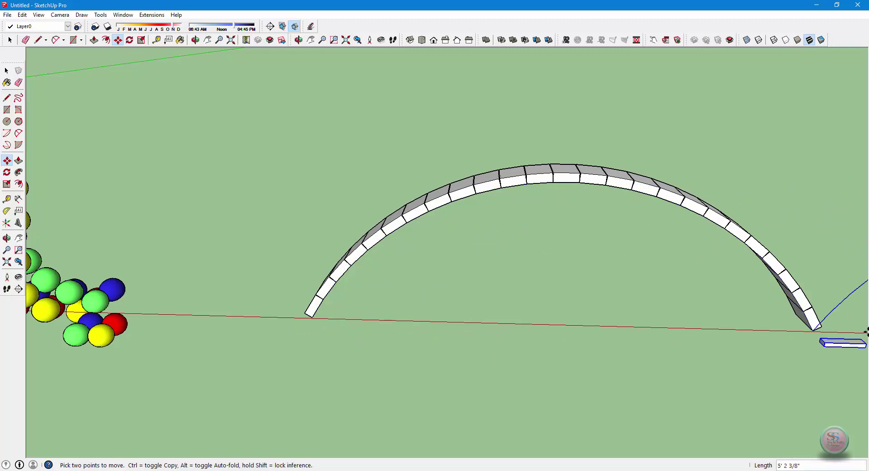
key("h")
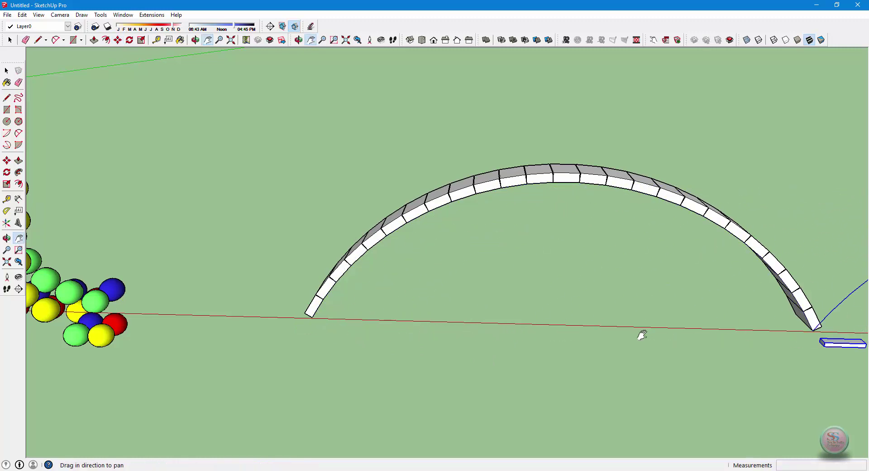
left_click_drag(641, 334, 620, 335)
left_click_drag(705, 326, 58, 293)
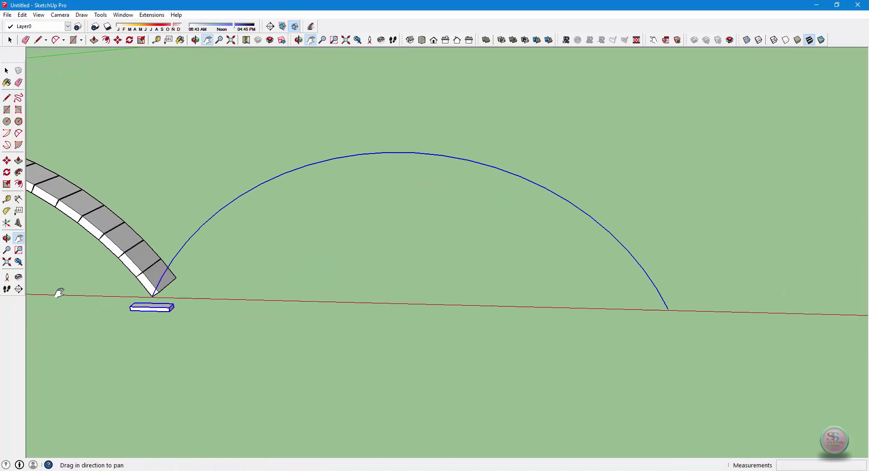
key("Escape")
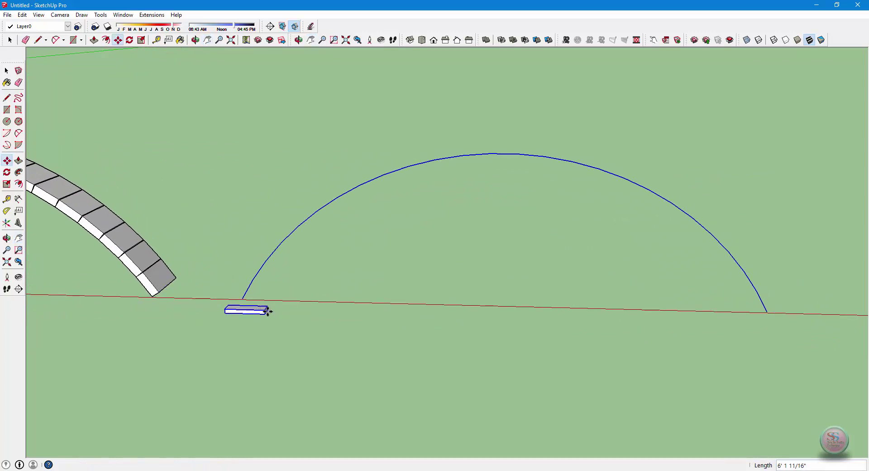
left_click(268, 310)
Step: String the slab along the fifth arc with Component Stringer, without reversing the edges, using Stretch scaling and a component rotation of 50 degrees
left_click(152, 15)
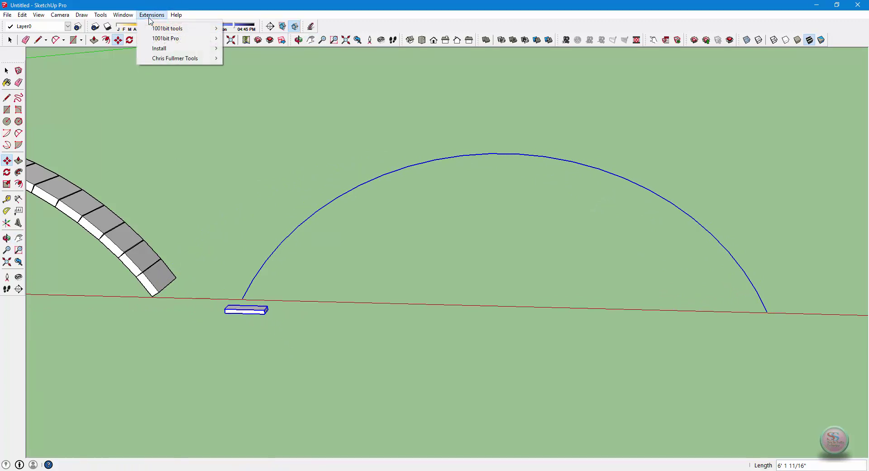
mouse_move(182, 64)
left_click(256, 72)
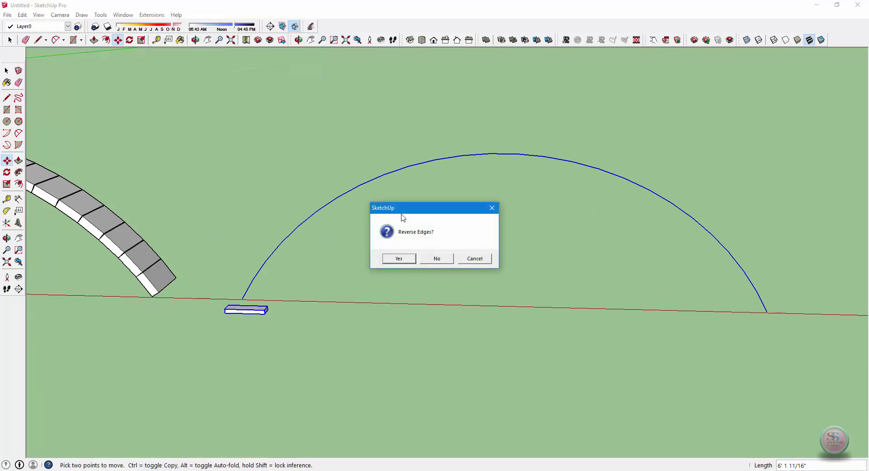
left_click(440, 258)
left_click(516, 220)
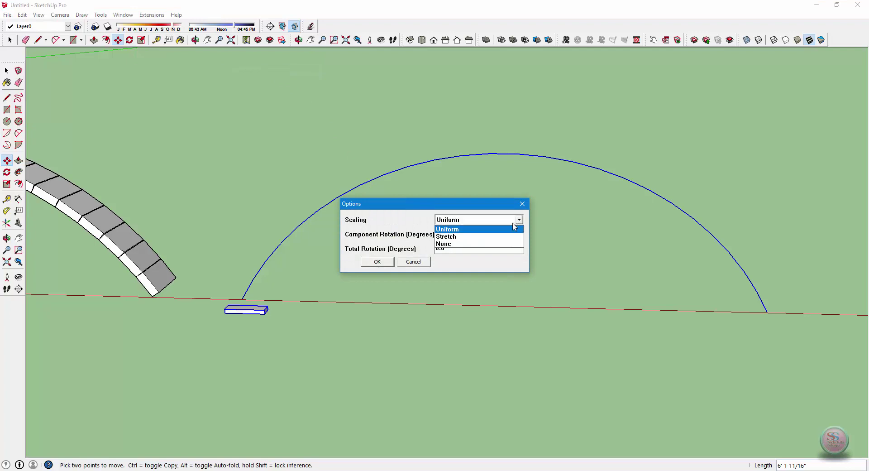
left_click(468, 235)
left_click_drag(468, 236, 395, 234)
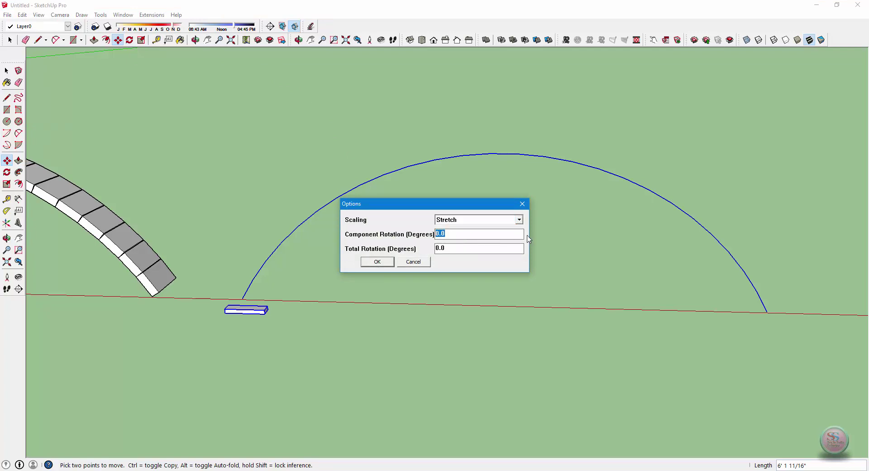
type("501")
left_click(378, 262)
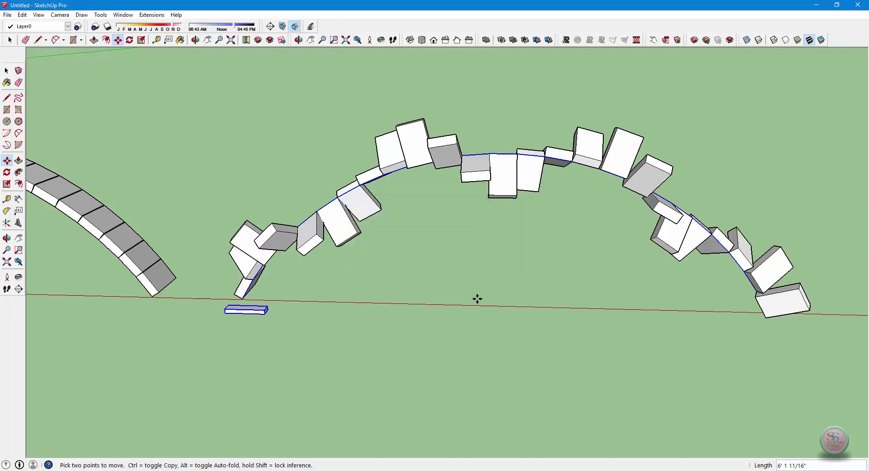
key("o")
left_click_drag(431, 268, 441, 373)
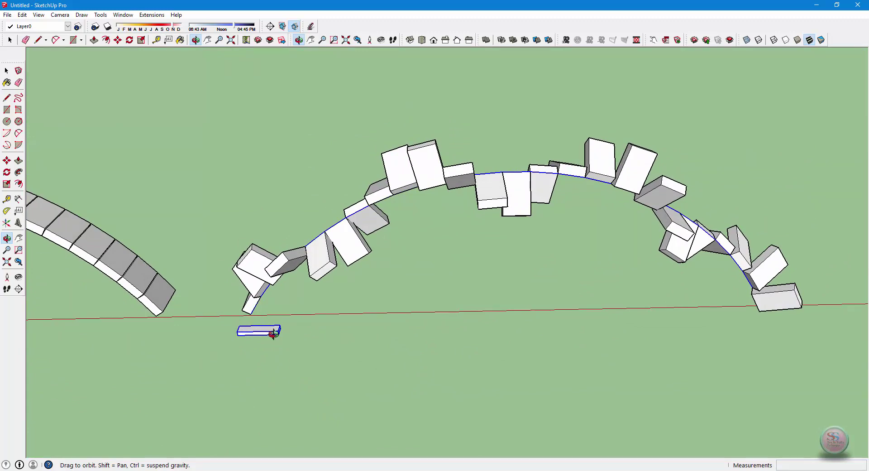
Step: Copy the slab component and arc about 6' 10" along the red axis, beyond the rotated-slab arch
scroll(340, 350, "down", 5)
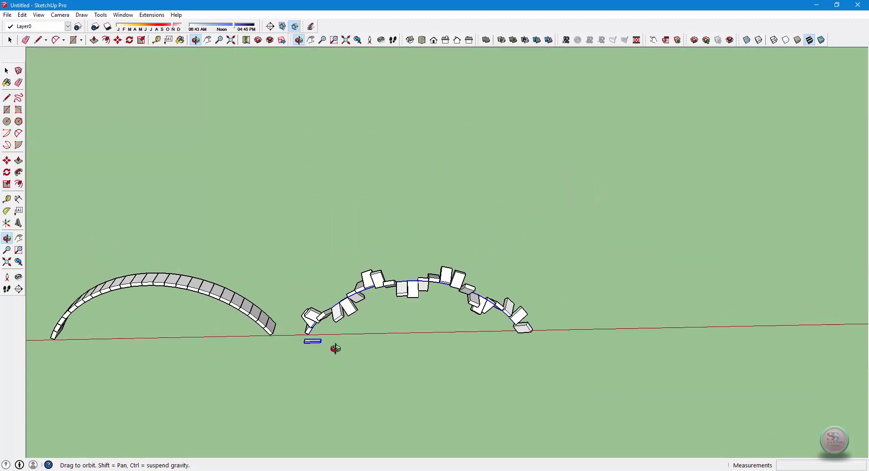
key("m")
left_click(321, 342)
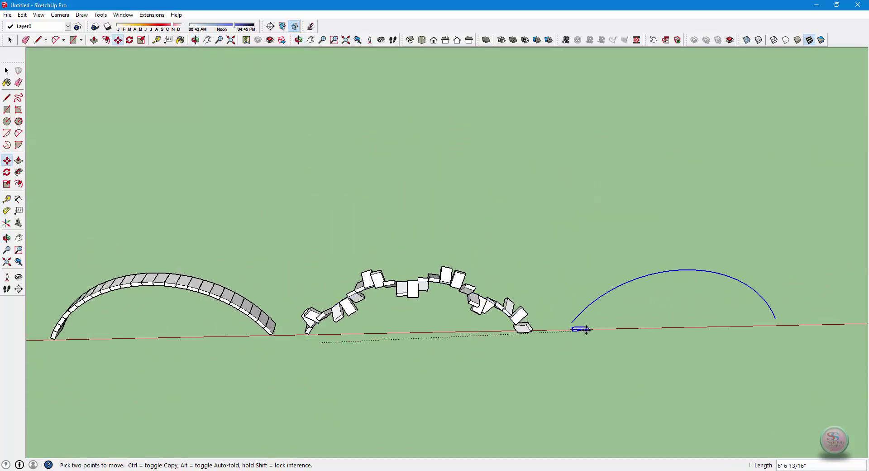
left_click(603, 335)
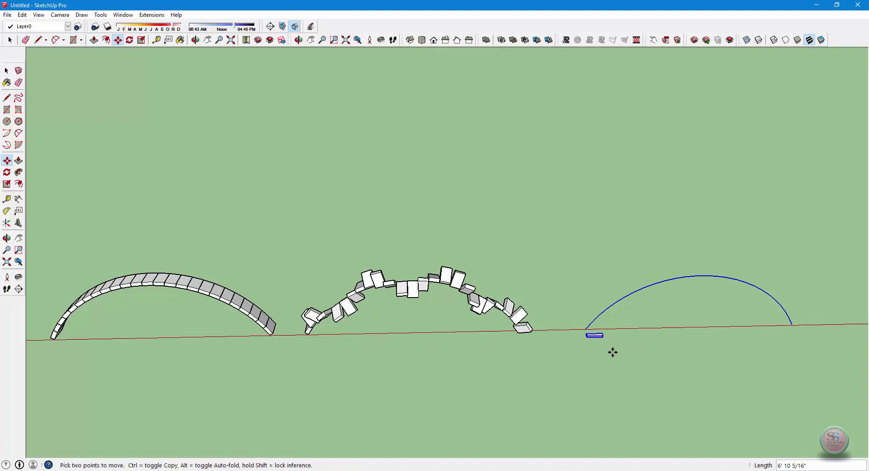
Step: String the slab along the sixth arc with Component Stringer, using Uniform scaling, a component rotation of 100 degrees and a total rotation of 500 degrees
key("h")
left_click_drag(633, 336, 317, 307)
key("o")
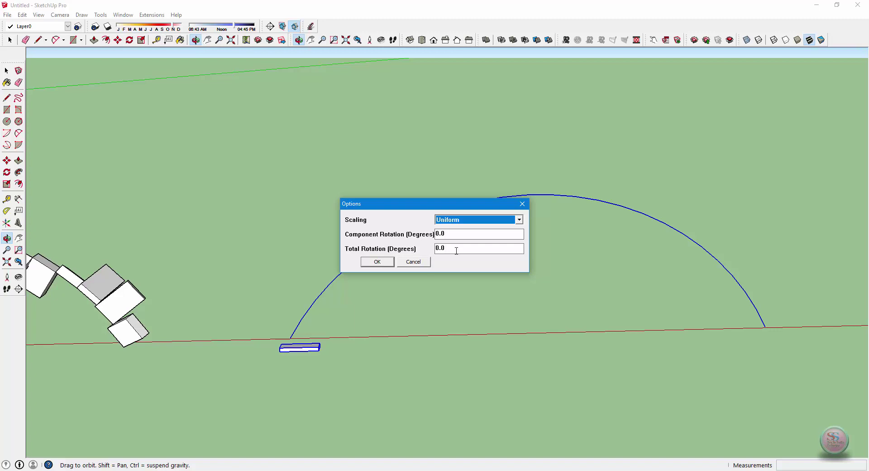
key("Tab")
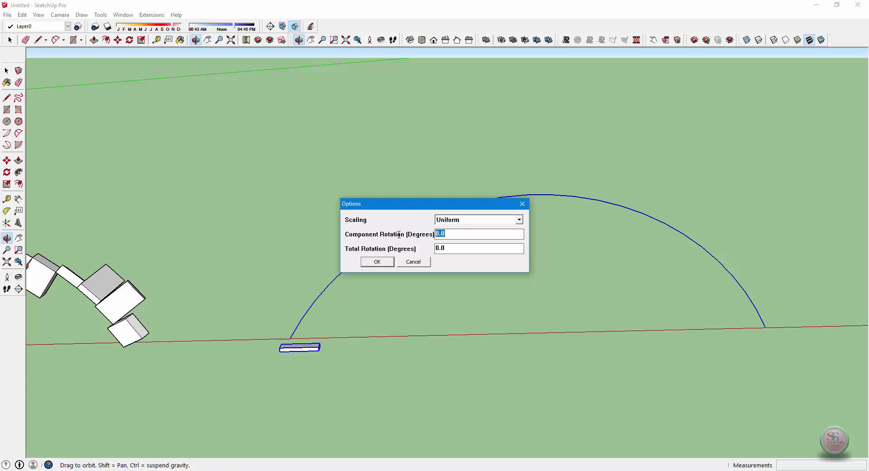
type("100")
double_click(456, 250)
type("500")
left_click(377, 262)
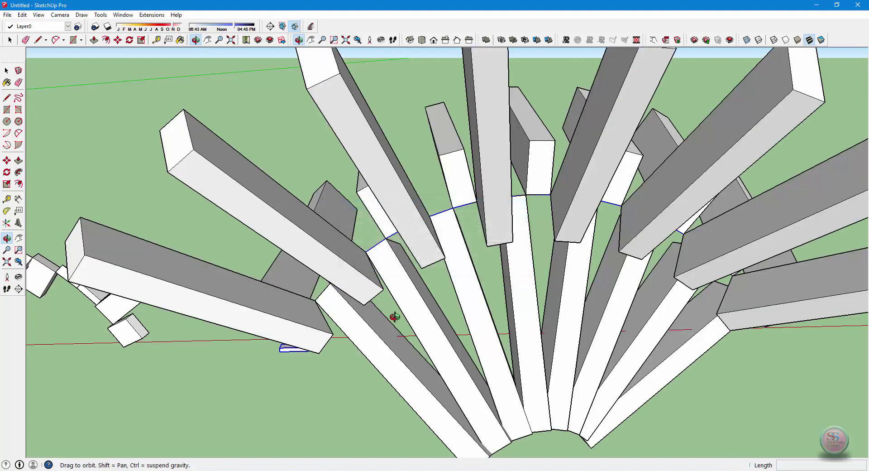
scroll(409, 321, "down", 6)
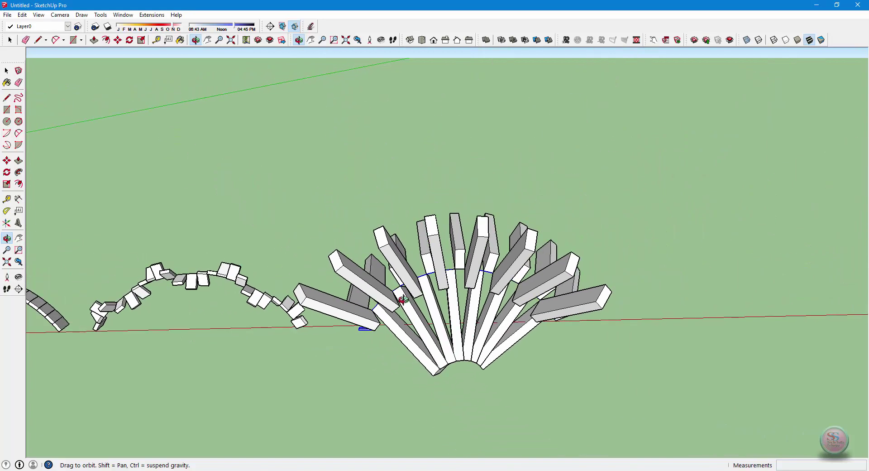
left_click_drag(404, 300, 354, 405)
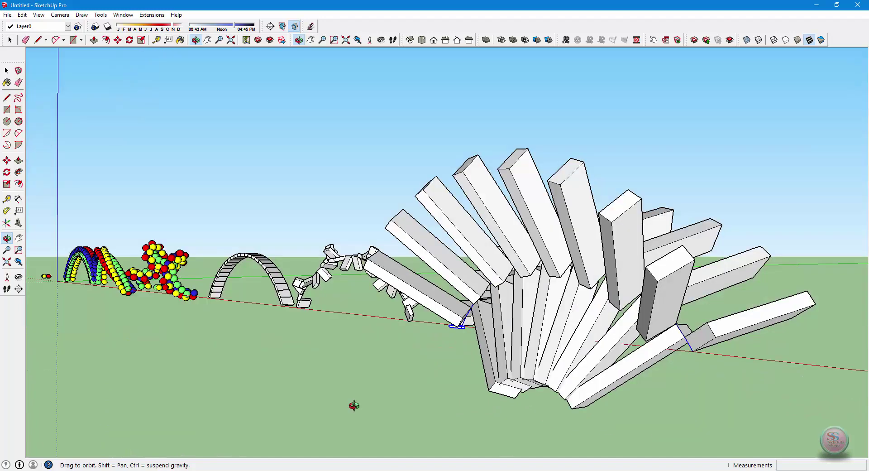